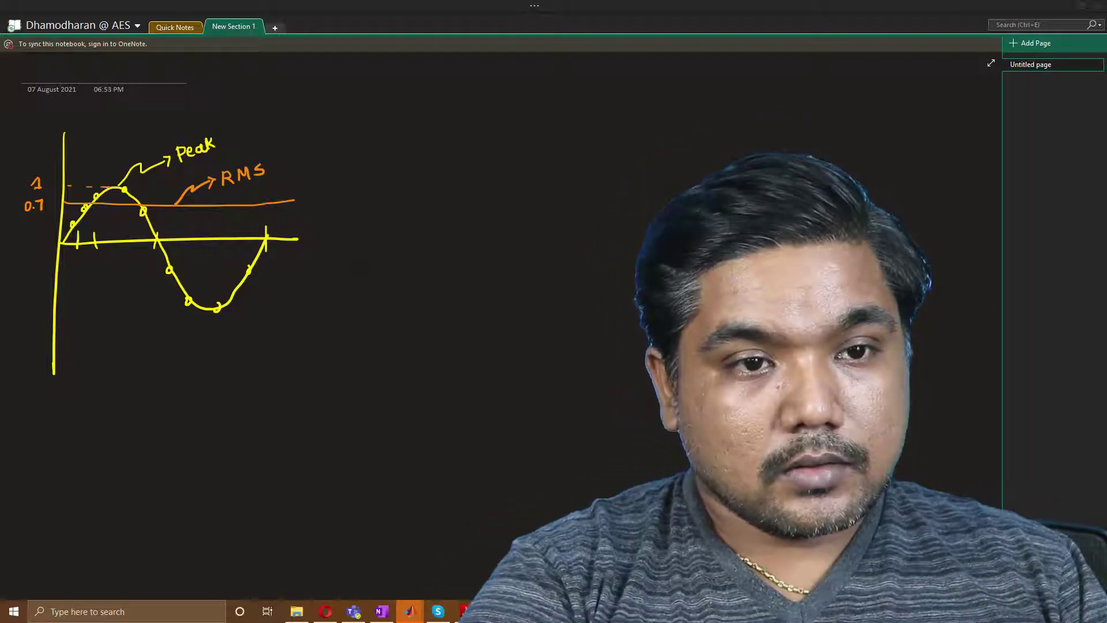
Step: Draw new orange axes with a sine wave on them and erase the old yellow sketch
{"action": "left_click_drag", "start_coordinate": [426, 129], "coordinate": [428, 349]}
{"action": "left_click_drag", "start_coordinate": [428, 236], "coordinate": [653, 216]}
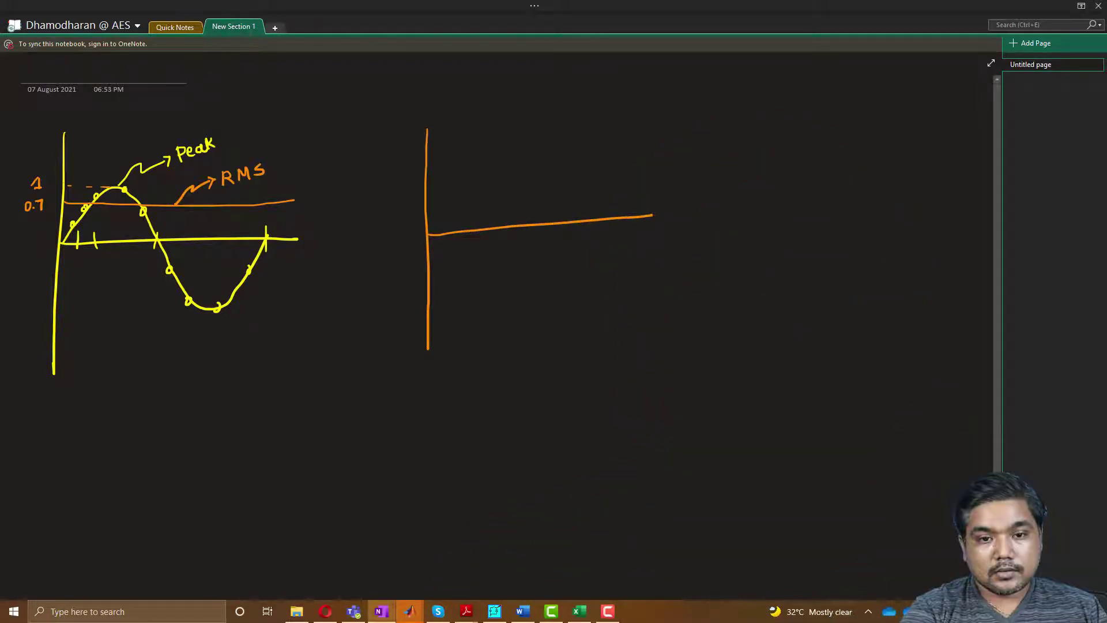
{"action": "mouse_move", "coordinate": [429, 235]}
{"action": "left_mouse_down"}
{"action": "mouse_move", "coordinate": [461, 186]}
{"action": "mouse_move", "coordinate": [508, 219]}
{"action": "mouse_move", "coordinate": [562, 298]}
{"action": "mouse_move", "coordinate": [611, 220]}
{"action": "left_mouse_up"}
{"action": "mouse_move", "coordinate": [203, 319]}
{"action": "left_mouse_down"}
{"action": "mouse_move", "coordinate": [124, 346]}
{"action": "mouse_move", "coordinate": [82, 331]}
{"action": "mouse_move", "coordinate": [48, 341]}
{"action": "mouse_move", "coordinate": [218, 174]}
{"action": "mouse_move", "coordinate": [62, 229]}
{"action": "mouse_move", "coordinate": [231, 140]}
{"action": "mouse_move", "coordinate": [262, 175]}
{"action": "mouse_move", "coordinate": [52, 257]}
{"action": "mouse_move", "coordinate": [32, 205]}
{"action": "left_mouse_up"}
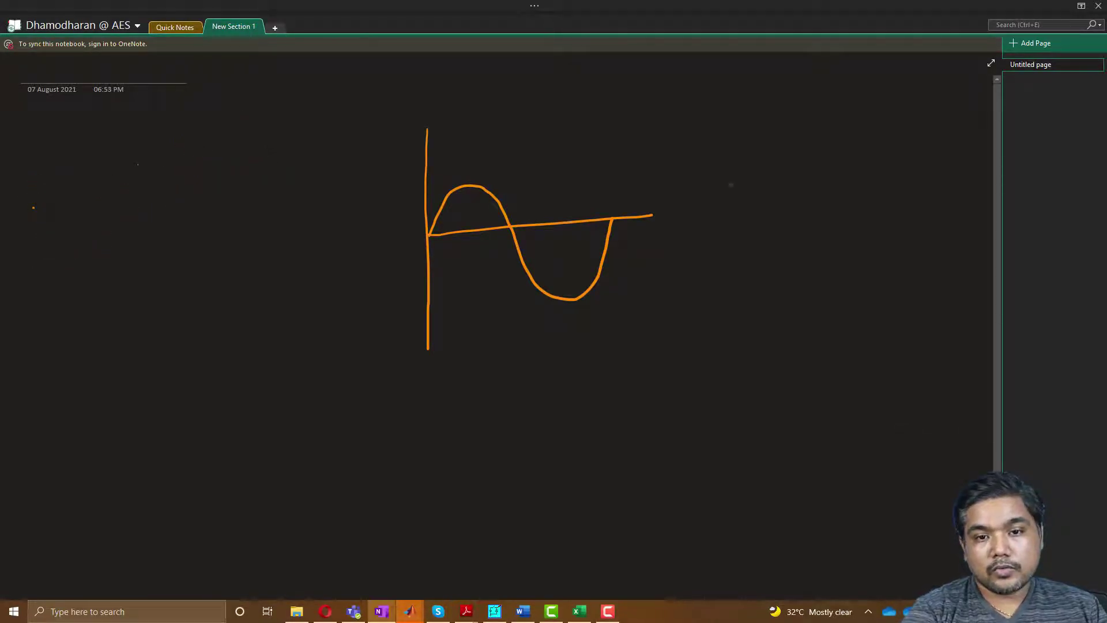
Step: Write the rating '230V, 50HZ' beside the new graph and underline it
{"action": "mouse_move", "coordinate": [631, 152]}
{"action": "left_mouse_down"}
{"action": "mouse_move", "coordinate": [648, 162]}
{"action": "mouse_move", "coordinate": [676, 142]}
{"action": "mouse_move", "coordinate": [683, 163]}
{"action": "mouse_move", "coordinate": [709, 138]}
{"action": "left_mouse_up"}
{"action": "left_click_drag", "start_coordinate": [718, 139], "coordinate": [734, 151]}
{"action": "left_click_drag", "start_coordinate": [725, 146], "coordinate": [754, 150]}
{"action": "left_click_drag", "start_coordinate": [640, 175], "coordinate": [751, 157]}
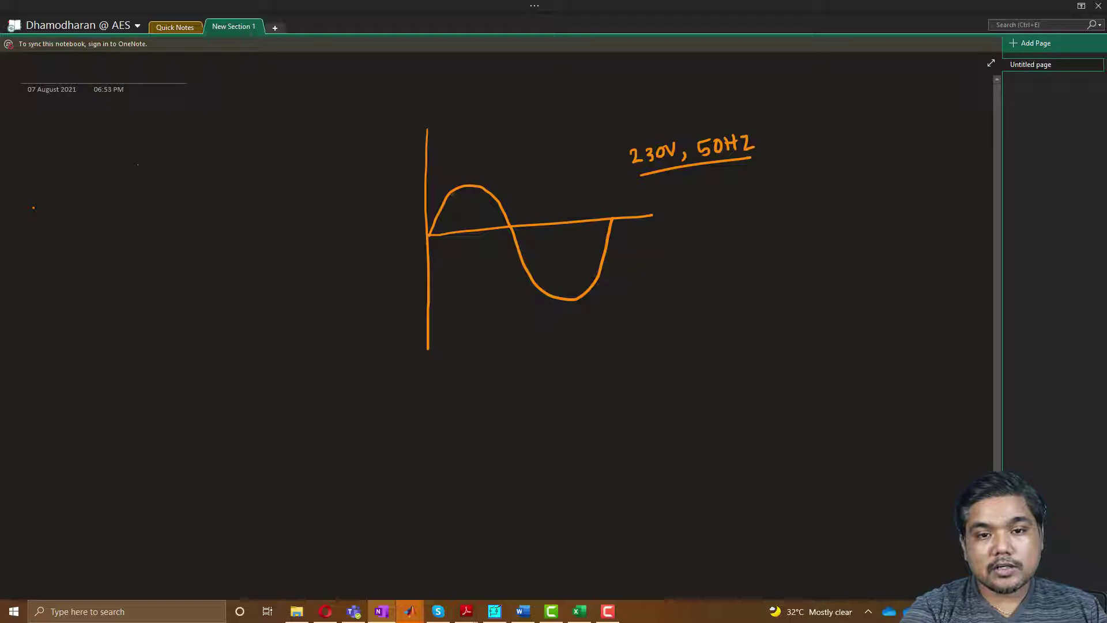
Step: Add a vertical-axis arrowhead and write a boxed 321V = 230V × √2 left of the axis
{"action": "mouse_move", "coordinate": [420, 140]}
{"action": "left_mouse_down"}
{"action": "mouse_move", "coordinate": [426, 127]}
{"action": "mouse_move", "coordinate": [434, 141]}
{"action": "left_mouse_up"}
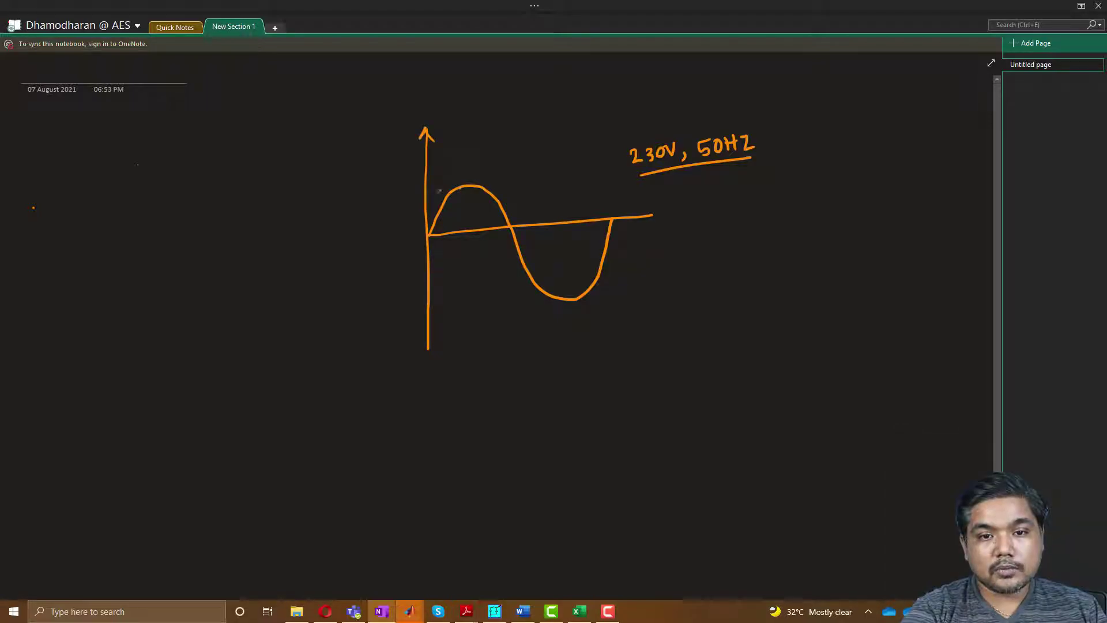
{"action": "mouse_move", "coordinate": [331, 205]}
{"action": "left_mouse_down"}
{"action": "mouse_move", "coordinate": [345, 218]}
{"action": "mouse_move", "coordinate": [369, 191]}
{"action": "mouse_move", "coordinate": [390, 195]}
{"action": "mouse_move", "coordinate": [401, 176]}
{"action": "mouse_move", "coordinate": [408, 192]}
{"action": "left_mouse_up"}
{"action": "mouse_move", "coordinate": [300, 226]}
{"action": "left_mouse_down"}
{"action": "mouse_move", "coordinate": [312, 221]}
{"action": "mouse_move", "coordinate": [309, 231]}
{"action": "left_mouse_up"}
{"action": "mouse_move", "coordinate": [231, 243]}
{"action": "left_mouse_down"}
{"action": "mouse_move", "coordinate": [231, 259]}
{"action": "mouse_move", "coordinate": [265, 248]}
{"action": "mouse_move", "coordinate": [280, 227]}
{"action": "left_mouse_up"}
{"action": "mouse_move", "coordinate": [237, 265]}
{"action": "left_mouse_down"}
{"action": "mouse_move", "coordinate": [282, 247]}
{"action": "mouse_move", "coordinate": [224, 267]}
{"action": "mouse_move", "coordinate": [283, 252]}
{"action": "mouse_move", "coordinate": [270, 218]}
{"action": "left_mouse_up"}
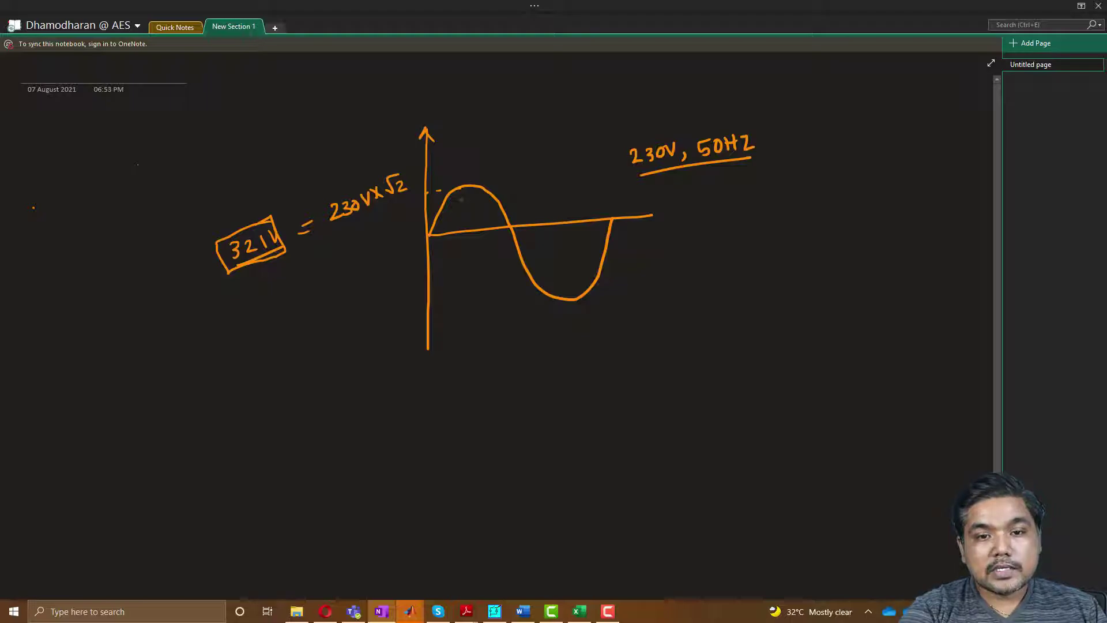
Step: Draw the RMS level line, label Peak and RMS with arrows, and write 321/√2 below
{"action": "left_click_drag", "start_coordinate": [426, 205], "coordinate": [645, 192]}
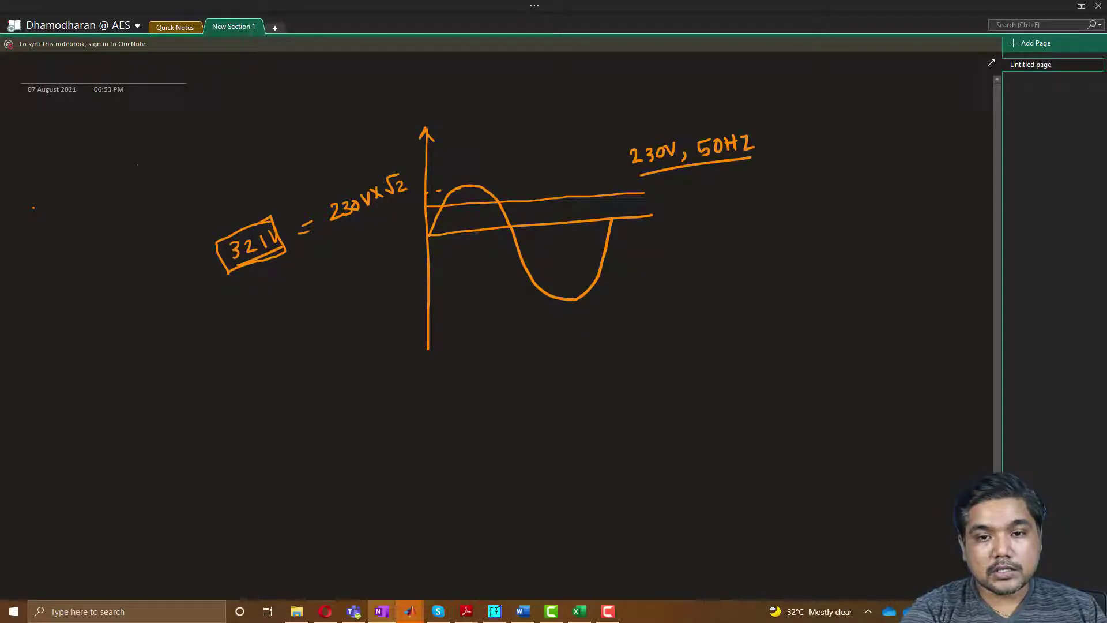
{"action": "mouse_move", "coordinate": [526, 199]}
{"action": "left_mouse_down"}
{"action": "mouse_move", "coordinate": [536, 169]}
{"action": "mouse_move", "coordinate": [564, 149]}
{"action": "mouse_move", "coordinate": [560, 164]}
{"action": "left_mouse_up"}
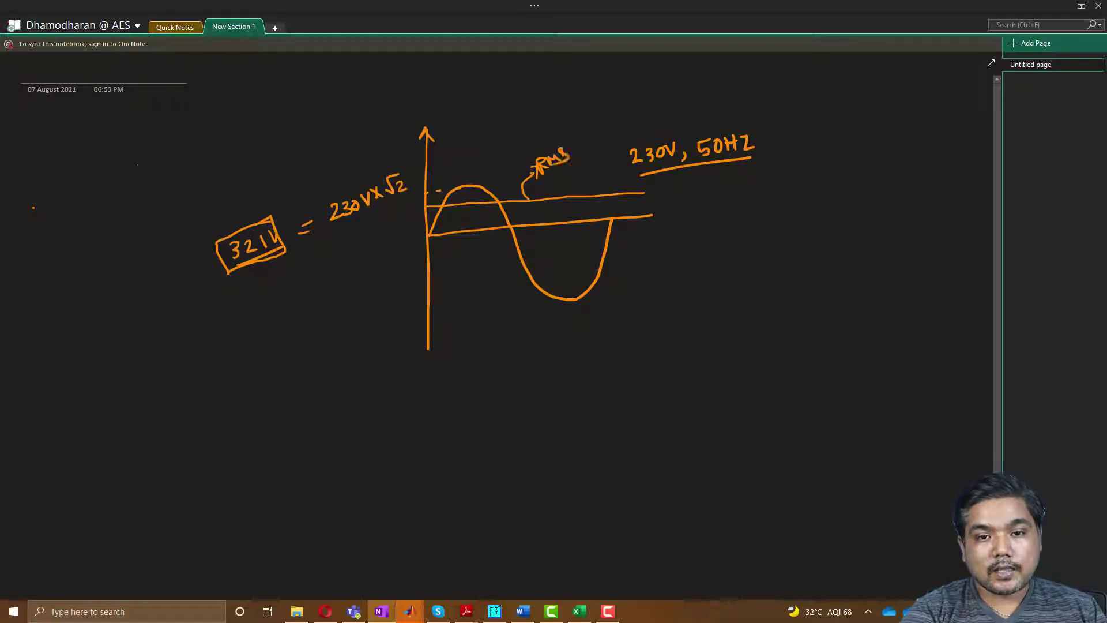
{"action": "mouse_move", "coordinate": [468, 186]}
{"action": "left_mouse_down"}
{"action": "mouse_move", "coordinate": [482, 144]}
{"action": "mouse_move", "coordinate": [521, 125]}
{"action": "mouse_move", "coordinate": [532, 138]}
{"action": "left_mouse_up"}
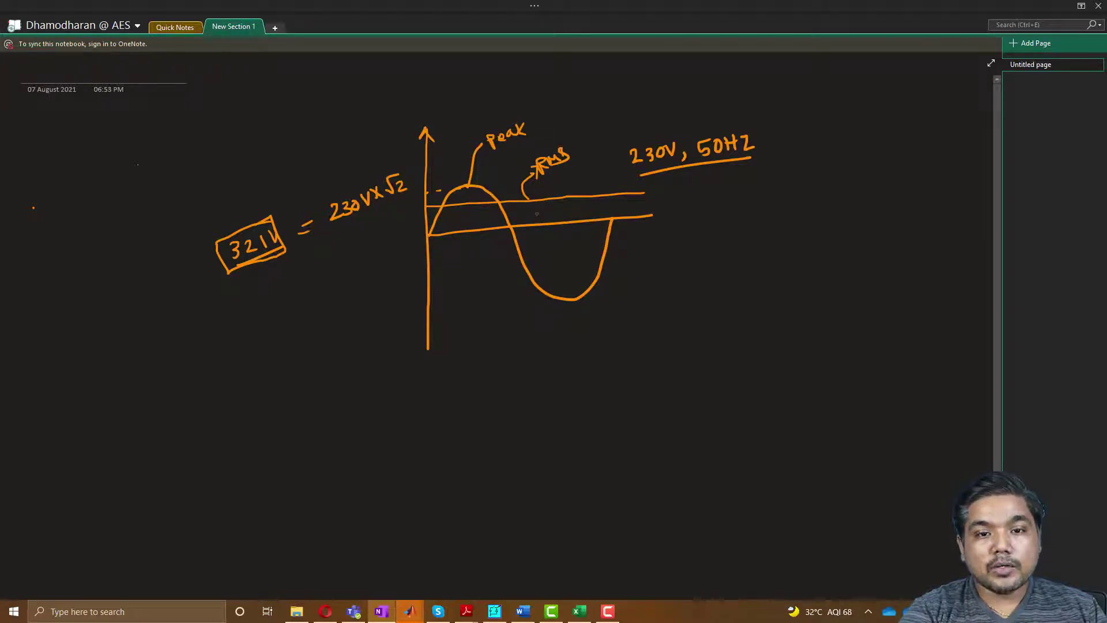
{"action": "mouse_move", "coordinate": [231, 302]}
{"action": "left_mouse_down"}
{"action": "mouse_move", "coordinate": [233, 316]}
{"action": "mouse_move", "coordinate": [250, 314]}
{"action": "left_mouse_up"}
Step: Complete 321/√2 = 230V beside the result, then erase that working and the RMS level line
{"action": "mouse_move", "coordinate": [256, 298]}
{"action": "left_mouse_down"}
{"action": "mouse_move", "coordinate": [267, 318]}
{"action": "mouse_move", "coordinate": [257, 334]}
{"action": "mouse_move", "coordinate": [271, 351]}
{"action": "left_mouse_up"}
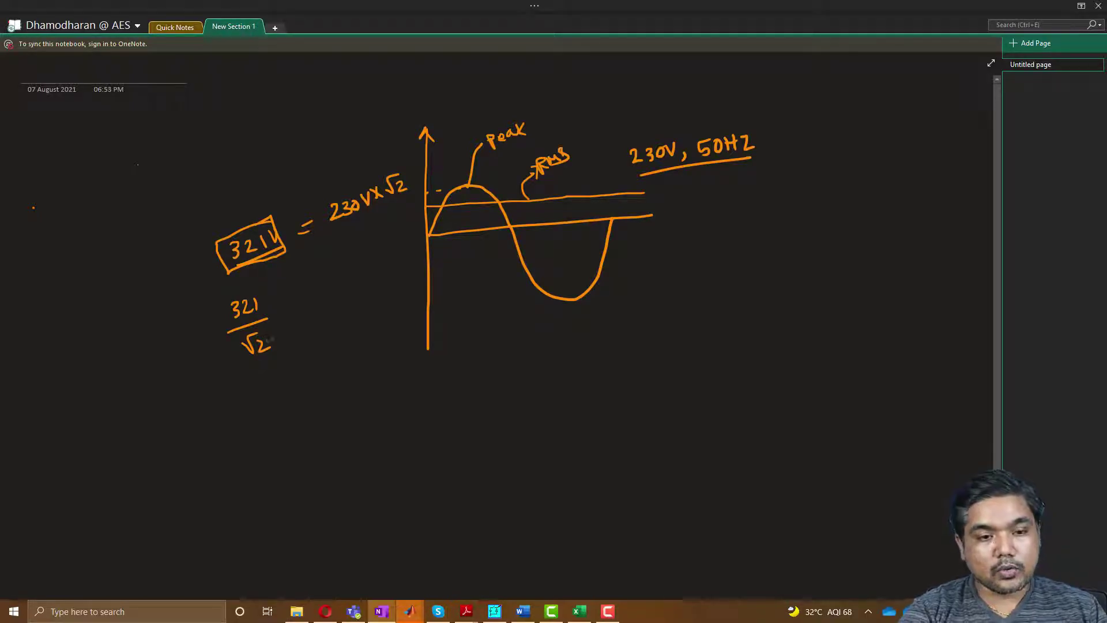
{"action": "left_click_drag", "start_coordinate": [275, 312], "coordinate": [283, 310]}
{"action": "mouse_move", "coordinate": [274, 318]}
{"action": "left_mouse_down"}
{"action": "mouse_move", "coordinate": [329, 287]}
{"action": "mouse_move", "coordinate": [254, 362]}
{"action": "mouse_move", "coordinate": [271, 318]}
{"action": "mouse_move", "coordinate": [281, 353]}
{"action": "left_mouse_up"}
{"action": "mouse_move", "coordinate": [381, 203]}
{"action": "left_mouse_down"}
{"action": "mouse_move", "coordinate": [412, 161]}
{"action": "mouse_move", "coordinate": [279, 317]}
{"action": "mouse_move", "coordinate": [309, 306]}
{"action": "mouse_move", "coordinate": [270, 240]}
{"action": "mouse_move", "coordinate": [242, 314]}
{"action": "mouse_move", "coordinate": [306, 309]}
{"action": "mouse_move", "coordinate": [404, 188]}
{"action": "left_mouse_up"}
{"action": "left_click_drag", "start_coordinate": [476, 215], "coordinate": [481, 203]}
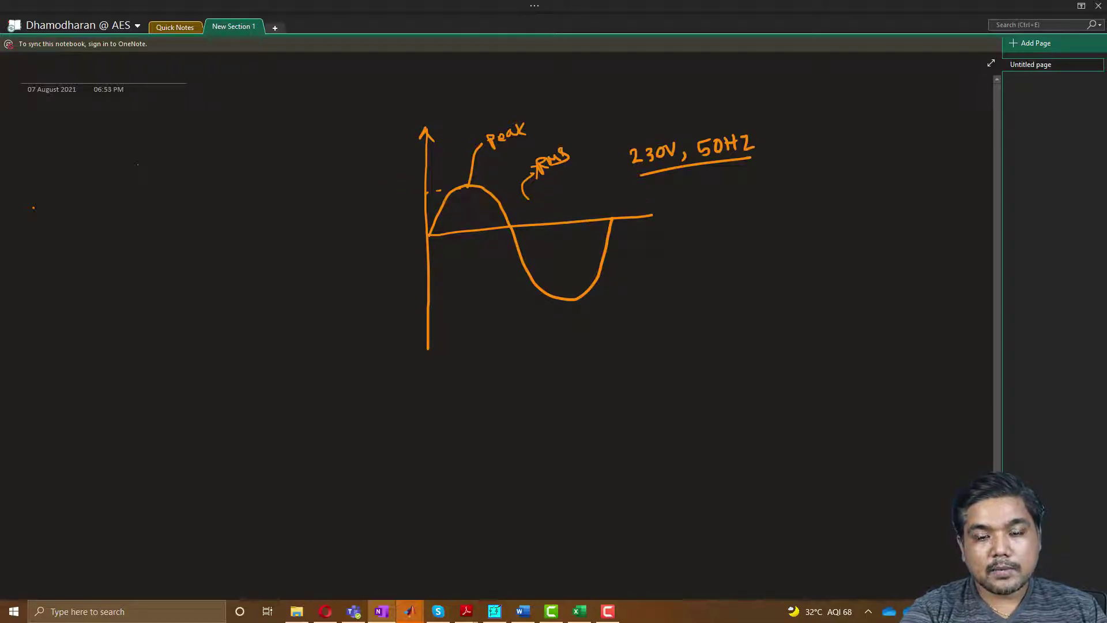
Step: Label 230V left of the axis and redraw the RMS level line, removing a stray 1
{"action": "mouse_move", "coordinate": [400, 192]}
{"action": "left_mouse_down"}
{"action": "mouse_move", "coordinate": [413, 197]}
{"action": "mouse_move", "coordinate": [402, 186]}
{"action": "left_mouse_up"}
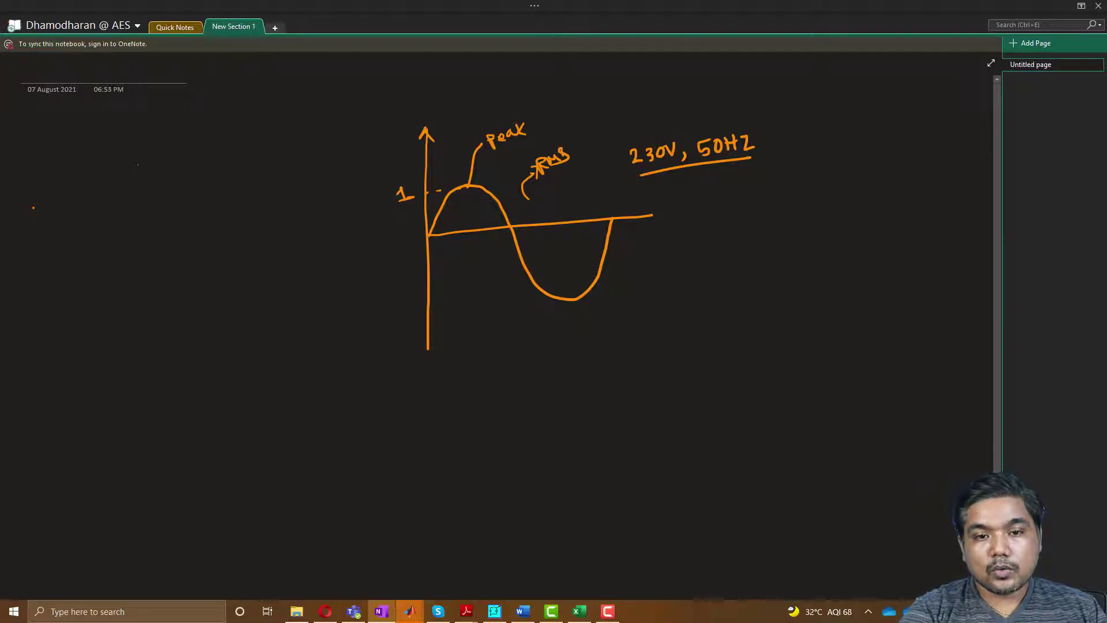
{"action": "mouse_move", "coordinate": [411, 200]}
{"action": "left_mouse_down"}
{"action": "mouse_move", "coordinate": [392, 204]}
{"action": "mouse_move", "coordinate": [416, 186]}
{"action": "left_mouse_up"}
{"action": "left_click_drag", "start_coordinate": [386, 211], "coordinate": [417, 203]}
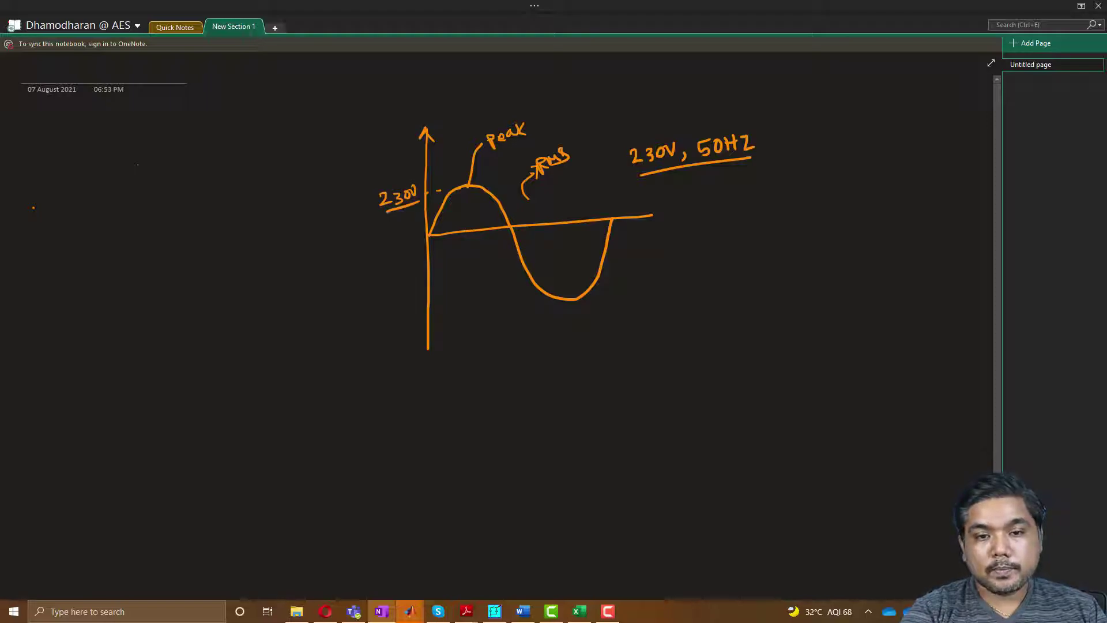
{"action": "mouse_move", "coordinate": [440, 192]}
{"action": "left_mouse_down"}
{"action": "mouse_move", "coordinate": [441, 207]}
{"action": "mouse_move", "coordinate": [632, 200]}
{"action": "left_mouse_up"}
{"action": "left_click_drag", "start_coordinate": [413, 172], "coordinate": [465, 186]}
Step: Write an underlined 321V peak label and begin the equation V = Vm sin ωt
{"action": "mouse_move", "coordinate": [331, 172]}
{"action": "left_mouse_down"}
{"action": "mouse_move", "coordinate": [332, 185]}
{"action": "mouse_move", "coordinate": [358, 176]}
{"action": "mouse_move", "coordinate": [370, 157]}
{"action": "left_mouse_up"}
{"action": "left_click_drag", "start_coordinate": [333, 191], "coordinate": [384, 175]}
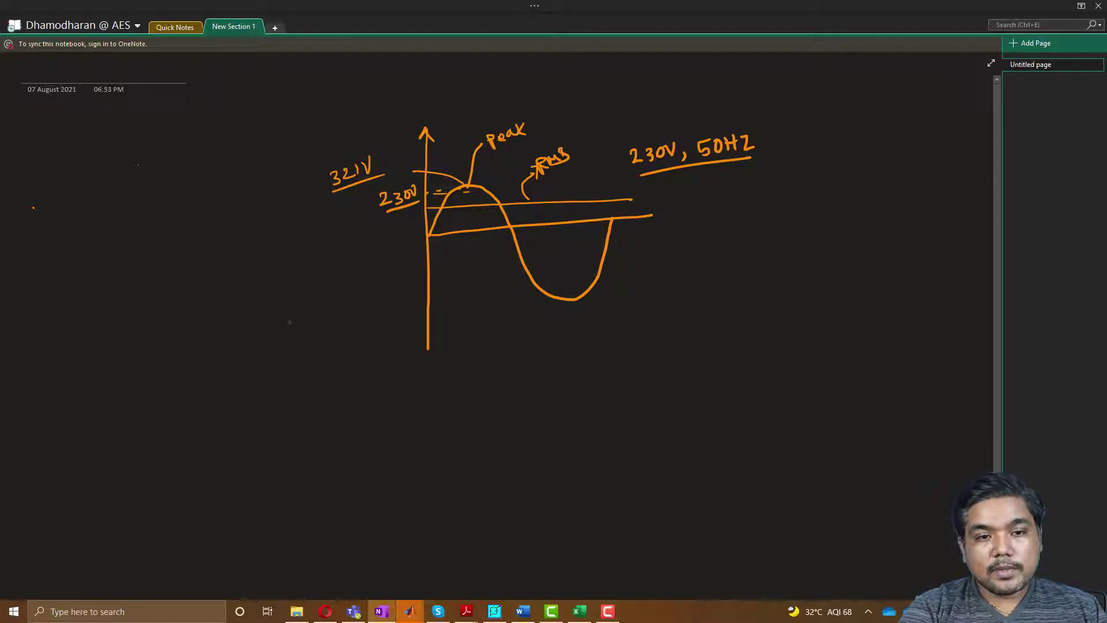
{"action": "left_click_drag", "start_coordinate": [198, 311], "coordinate": [234, 307]}
{"action": "mouse_move", "coordinate": [227, 315]}
{"action": "left_mouse_down"}
{"action": "mouse_move", "coordinate": [257, 290]}
{"action": "mouse_move", "coordinate": [280, 306]}
{"action": "mouse_move", "coordinate": [282, 294]}
{"action": "mouse_move", "coordinate": [352, 258]}
{"action": "left_mouse_up"}
{"action": "left_click", "coordinate": [299, 283]}
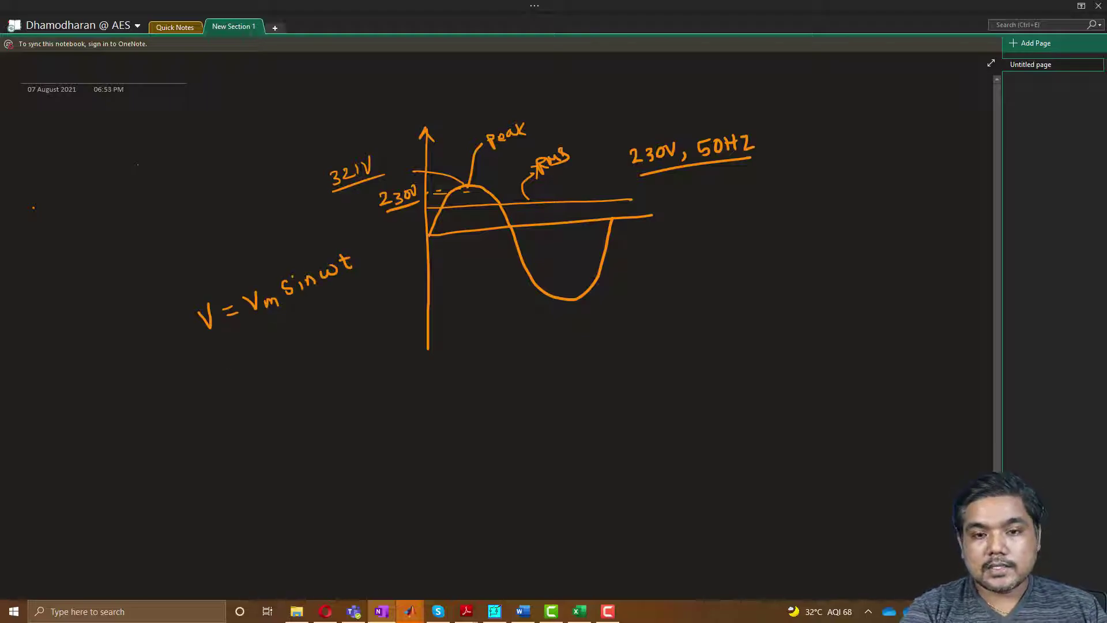
Step: Write the next line as = 321 × sin(ωt), substituting 321 for Vm
{"action": "left_click_drag", "start_coordinate": [235, 350], "coordinate": [255, 359]}
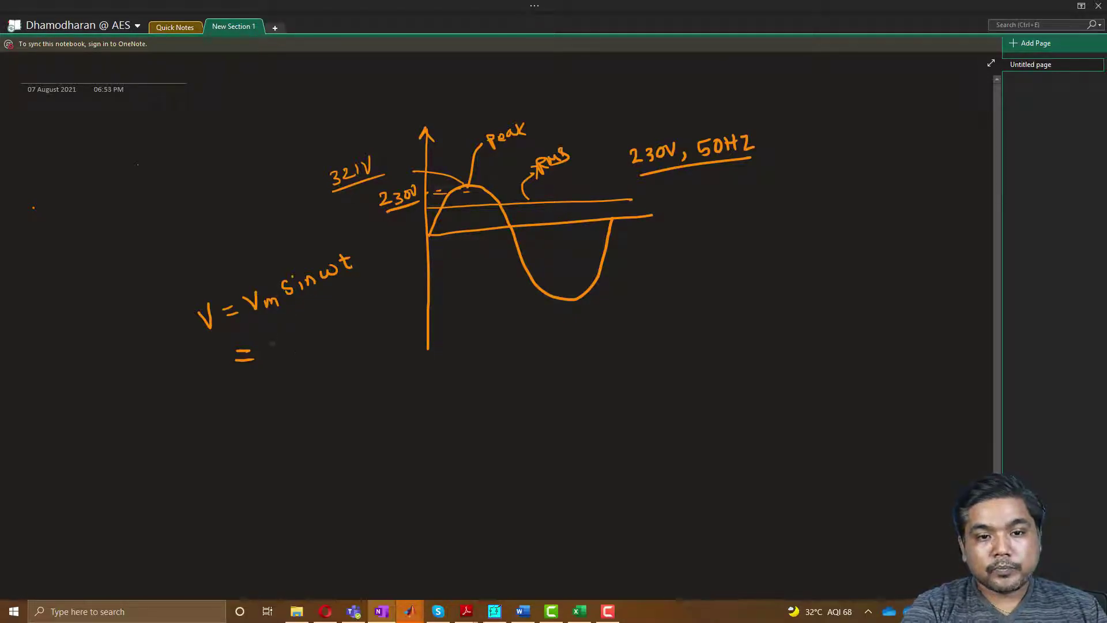
{"action": "mouse_move", "coordinate": [269, 345]}
{"action": "left_mouse_down"}
{"action": "mouse_move", "coordinate": [269, 361]}
{"action": "mouse_move", "coordinate": [299, 359]}
{"action": "left_mouse_up"}
{"action": "mouse_move", "coordinate": [317, 346]}
{"action": "left_mouse_down"}
{"action": "mouse_move", "coordinate": [311, 358]}
{"action": "mouse_move", "coordinate": [320, 358]}
{"action": "left_mouse_up"}
{"action": "left_click_drag", "start_coordinate": [338, 346], "coordinate": [330, 359]}
{"action": "mouse_move", "coordinate": [345, 349]}
{"action": "left_mouse_down"}
{"action": "mouse_move", "coordinate": [374, 363]}
{"action": "mouse_move", "coordinate": [398, 347]}
{"action": "left_mouse_up"}
{"action": "left_click_drag", "start_coordinate": [404, 342], "coordinate": [416, 367]}
Step: Write ω = 2πf on a new line and circle the 50HZ frequency
{"action": "mouse_move", "coordinate": [243, 406]}
{"action": "left_mouse_down"}
{"action": "mouse_move", "coordinate": [248, 416]}
{"action": "mouse_move", "coordinate": [285, 409]}
{"action": "left_mouse_up"}
{"action": "mouse_move", "coordinate": [279, 420]}
{"action": "left_mouse_down"}
{"action": "mouse_move", "coordinate": [318, 421]}
{"action": "mouse_move", "coordinate": [332, 404]}
{"action": "left_mouse_up"}
{"action": "mouse_move", "coordinate": [326, 406]}
{"action": "left_mouse_down"}
{"action": "mouse_move", "coordinate": [344, 427]}
{"action": "mouse_move", "coordinate": [351, 415]}
{"action": "left_mouse_up"}
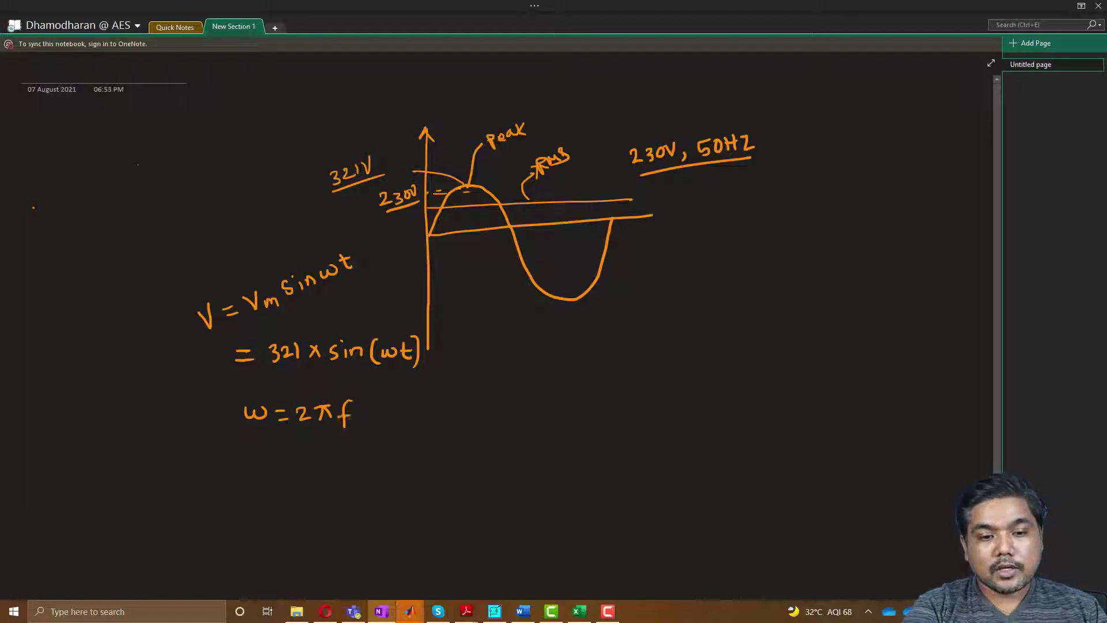
{"action": "mouse_move", "coordinate": [743, 124]}
{"action": "left_mouse_down"}
{"action": "mouse_move", "coordinate": [695, 145]}
{"action": "mouse_move", "coordinate": [772, 151]}
{"action": "mouse_move", "coordinate": [747, 123]}
{"action": "left_mouse_up"}
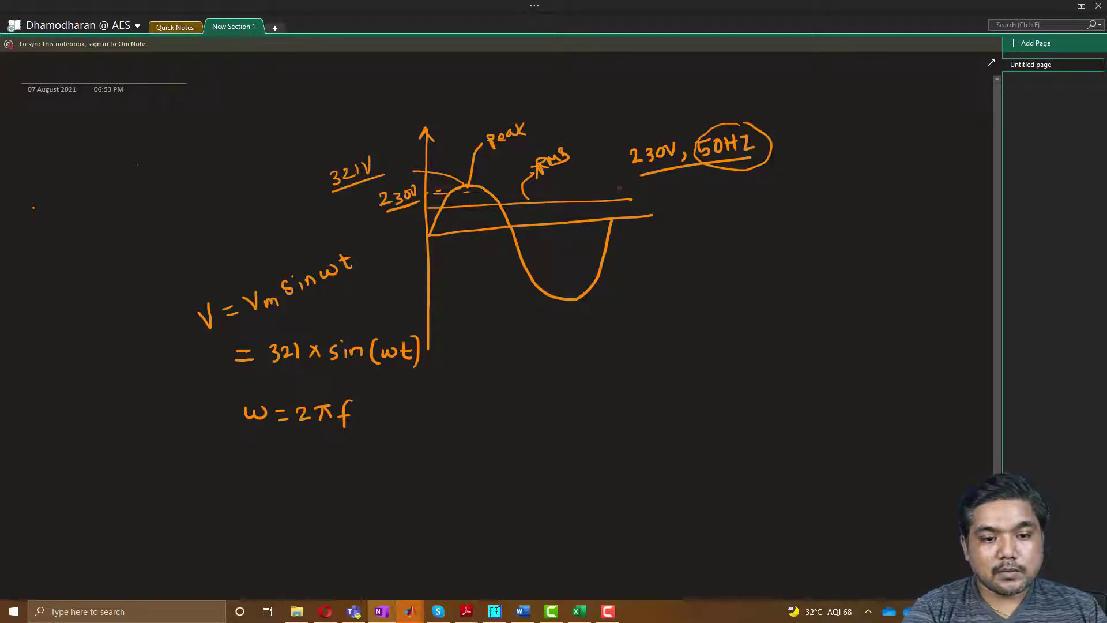
Step: Write ω = 2 × π × 50 below ω = 2πf
{"action": "left_click_drag", "start_coordinate": [281, 465], "coordinate": [300, 475]}
{"action": "left_click_drag", "start_coordinate": [300, 465], "coordinate": [318, 476]}
{"action": "mouse_move", "coordinate": [319, 462]}
{"action": "left_mouse_down"}
{"action": "mouse_move", "coordinate": [331, 476]}
{"action": "mouse_move", "coordinate": [315, 475]}
{"action": "mouse_move", "coordinate": [349, 477]}
{"action": "mouse_move", "coordinate": [351, 460]}
{"action": "left_mouse_up"}
{"action": "mouse_move", "coordinate": [357, 461]}
{"action": "left_mouse_down"}
{"action": "mouse_move", "coordinate": [368, 473]}
{"action": "mouse_move", "coordinate": [355, 473]}
{"action": "left_mouse_up"}
{"action": "mouse_move", "coordinate": [378, 458]}
{"action": "left_mouse_down"}
{"action": "mouse_move", "coordinate": [382, 471]}
{"action": "mouse_move", "coordinate": [395, 453]}
{"action": "left_mouse_up"}
{"action": "left_click_drag", "start_coordinate": [403, 458], "coordinate": [414, 455]}
{"action": "mouse_move", "coordinate": [245, 469]}
{"action": "left_mouse_down"}
{"action": "mouse_move", "coordinate": [255, 478]}
{"action": "mouse_move", "coordinate": [265, 469]}
{"action": "left_mouse_up"}
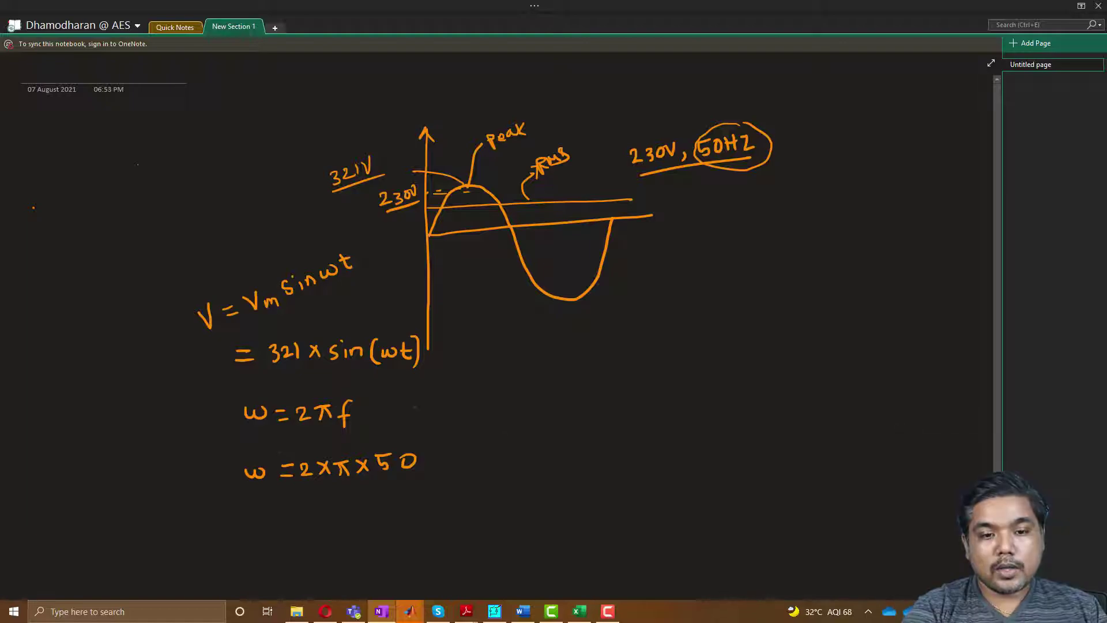
Step: Write the equation V = Vm sin(2 × π × 50 × t) to the right
{"action": "mouse_move", "coordinate": [490, 407]}
{"action": "left_mouse_down"}
{"action": "mouse_move", "coordinate": [496, 420]}
{"action": "mouse_move", "coordinate": [508, 402]}
{"action": "mouse_move", "coordinate": [530, 412]}
{"action": "left_mouse_up"}
{"action": "mouse_move", "coordinate": [518, 422]}
{"action": "left_mouse_down"}
{"action": "mouse_move", "coordinate": [558, 402]}
{"action": "mouse_move", "coordinate": [581, 424]}
{"action": "left_mouse_up"}
{"action": "left_click_drag", "start_coordinate": [595, 404], "coordinate": [594, 420]}
{"action": "mouse_move", "coordinate": [601, 411]}
{"action": "left_mouse_down"}
{"action": "mouse_move", "coordinate": [631, 426]}
{"action": "mouse_move", "coordinate": [654, 413]}
{"action": "left_mouse_up"}
{"action": "mouse_move", "coordinate": [664, 406]}
{"action": "left_mouse_down"}
{"action": "mouse_move", "coordinate": [687, 412]}
{"action": "mouse_move", "coordinate": [688, 398]}
{"action": "left_mouse_up"}
{"action": "mouse_move", "coordinate": [704, 396]}
{"action": "left_mouse_down"}
{"action": "mouse_move", "coordinate": [699, 405]}
{"action": "mouse_move", "coordinate": [714, 407]}
{"action": "left_mouse_up"}
{"action": "left_click_drag", "start_coordinate": [715, 393], "coordinate": [766, 410]}
{"action": "left_click_drag", "start_coordinate": [780, 386], "coordinate": [784, 403]}
{"action": "left_click_drag", "start_coordinate": [800, 373], "coordinate": [798, 416]}
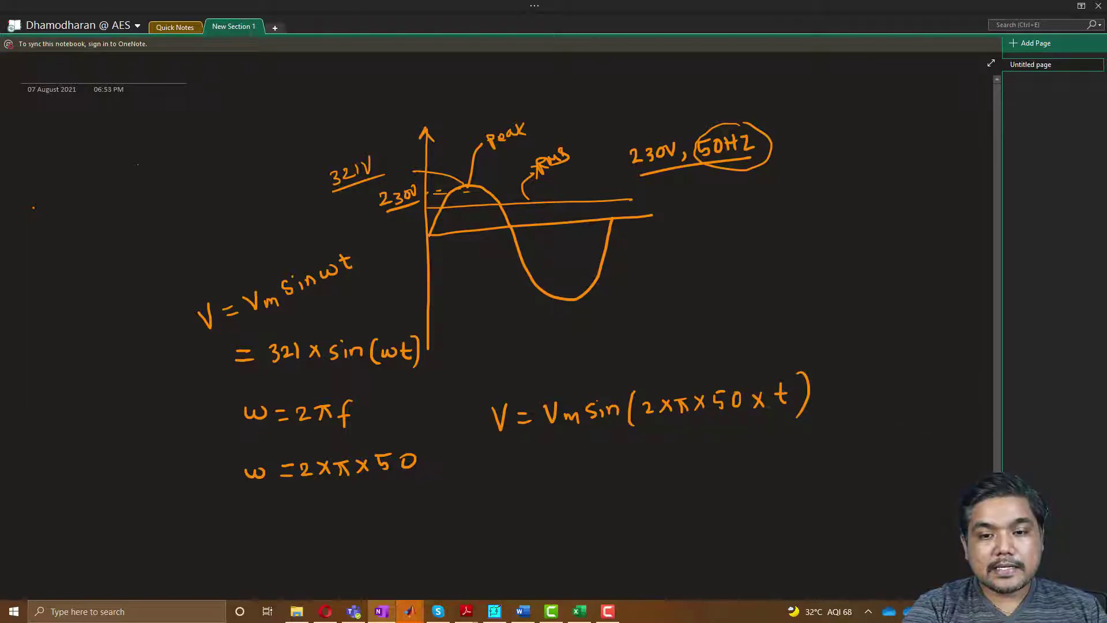
Step: Remove a stray 0 and draw a tick marking the end of one wave cycle
{"action": "mouse_move", "coordinate": [775, 341]}
{"action": "left_mouse_down"}
{"action": "mouse_move", "coordinate": [768, 350]}
{"action": "mouse_move", "coordinate": [778, 343]}
{"action": "left_mouse_up"}
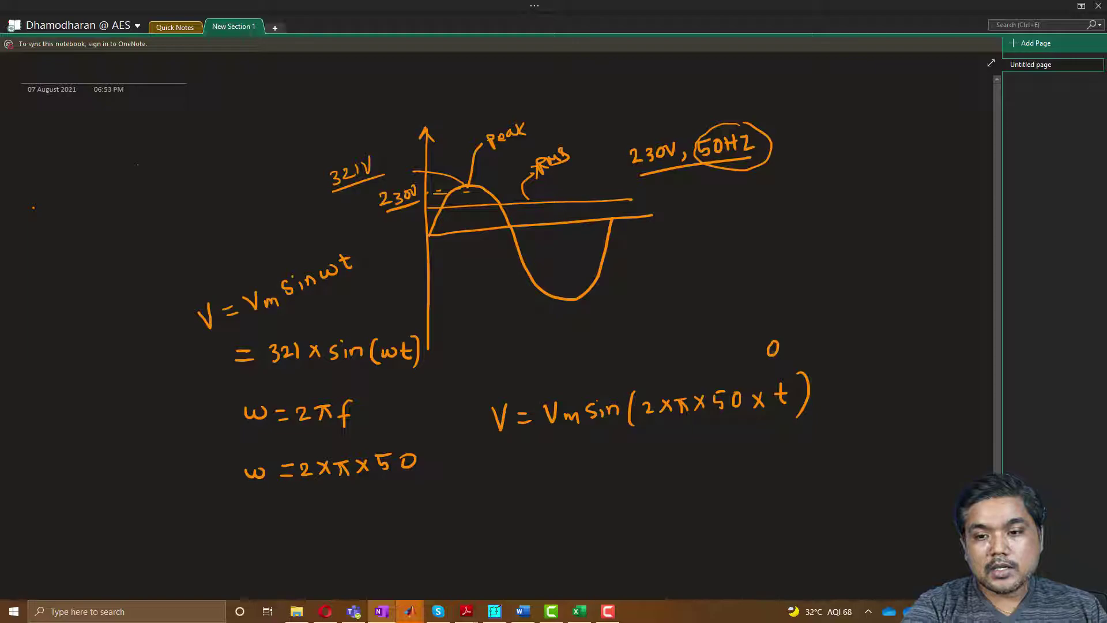
{"action": "left_click_drag", "start_coordinate": [782, 343], "coordinate": [773, 355]}
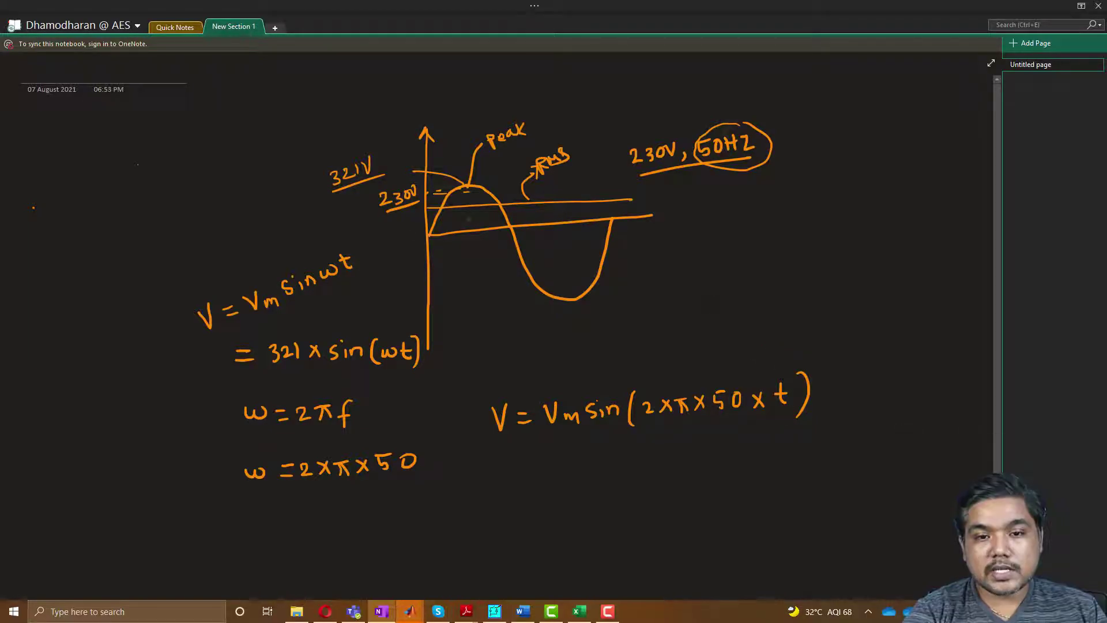
{"action": "mouse_move", "coordinate": [611, 203]}
{"action": "left_mouse_down"}
{"action": "mouse_move", "coordinate": [628, 271]}
{"action": "mouse_move", "coordinate": [727, 266]}
{"action": "mouse_move", "coordinate": [713, 302]}
{"action": "left_mouse_up"}
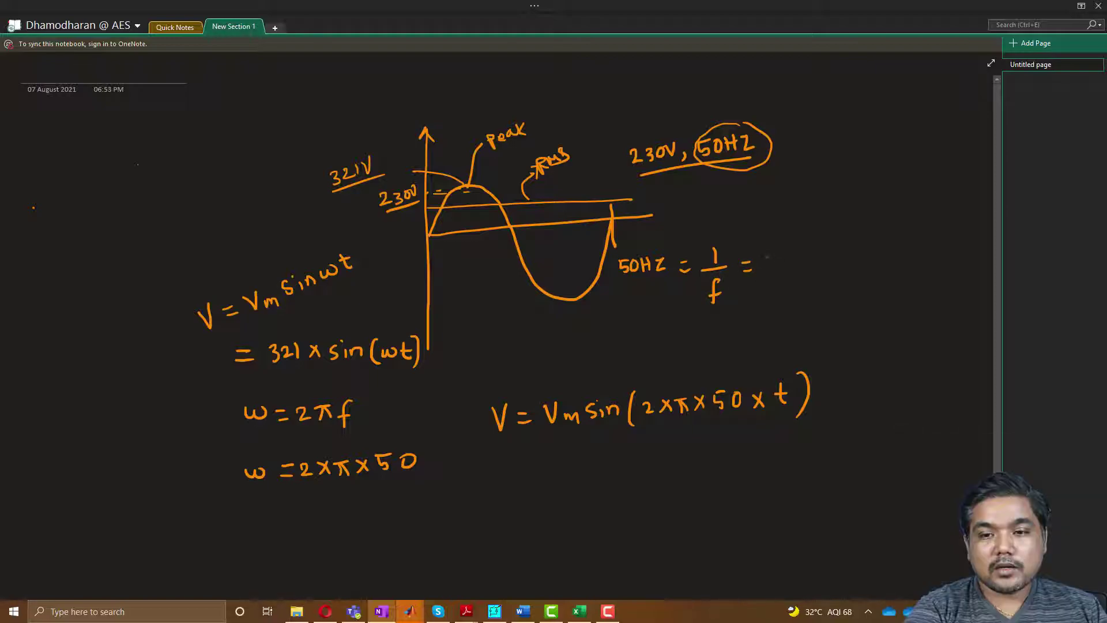
Step: Write 50HZ ⇒ 1/f = t and the period 0.02 s = 1/50 = t
{"action": "left_click_drag", "start_coordinate": [776, 242], "coordinate": [785, 265]}
{"action": "left_click_drag", "start_coordinate": [768, 254], "coordinate": [786, 251]}
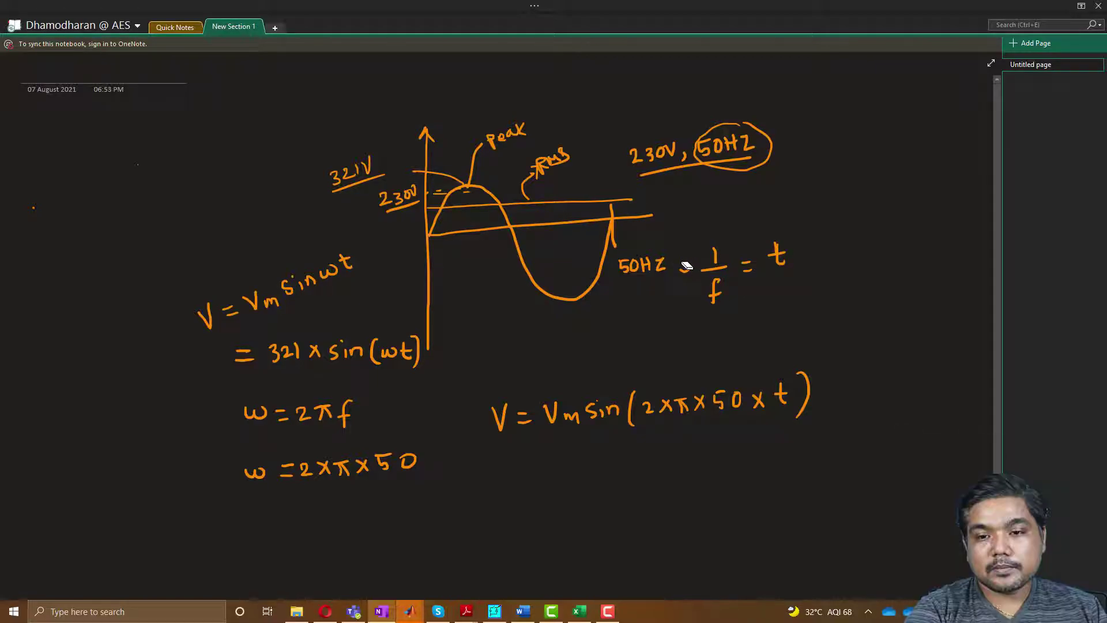
{"action": "left_click_drag", "start_coordinate": [686, 261], "coordinate": [688, 275]}
{"action": "left_click_drag", "start_coordinate": [729, 313], "coordinate": [732, 328]}
{"action": "mouse_move", "coordinate": [716, 334]}
{"action": "left_mouse_down"}
{"action": "mouse_move", "coordinate": [745, 326]}
{"action": "mouse_move", "coordinate": [730, 355]}
{"action": "mouse_move", "coordinate": [767, 320]}
{"action": "left_mouse_up"}
{"action": "left_click_drag", "start_coordinate": [757, 326], "coordinate": [779, 327]}
{"action": "left_click_drag", "start_coordinate": [774, 319], "coordinate": [786, 317]}
{"action": "left_click_drag", "start_coordinate": [680, 333], "coordinate": [692, 341]}
{"action": "left_click_drag", "start_coordinate": [616, 335], "coordinate": [625, 348]}
{"action": "left_click_drag", "start_coordinate": [636, 335], "coordinate": [663, 348]}
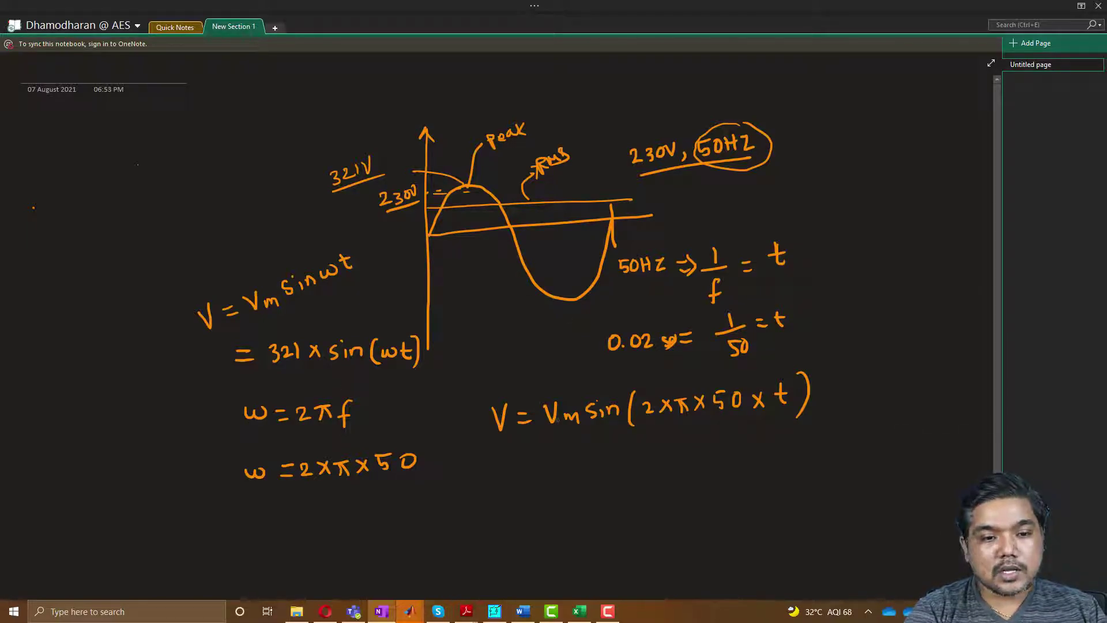
Step: Note √2 above the sine equation, remove Vm, and write the time range 0 – 0.02
{"action": "mouse_move", "coordinate": [198, 213]}
{"action": "left_mouse_down"}
{"action": "mouse_move", "coordinate": [221, 198]}
{"action": "mouse_move", "coordinate": [259, 223]}
{"action": "left_mouse_up"}
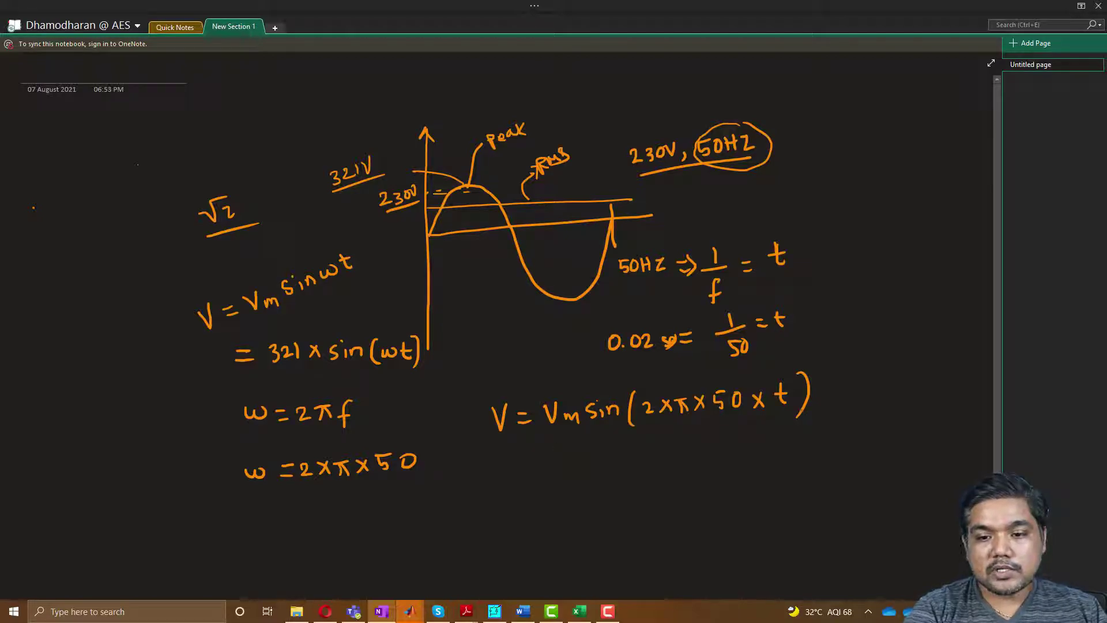
{"action": "mouse_move", "coordinate": [561, 399]}
{"action": "left_mouse_down"}
{"action": "mouse_move", "coordinate": [562, 422]}
{"action": "mouse_move", "coordinate": [542, 423]}
{"action": "mouse_move", "coordinate": [567, 419]}
{"action": "left_mouse_up"}
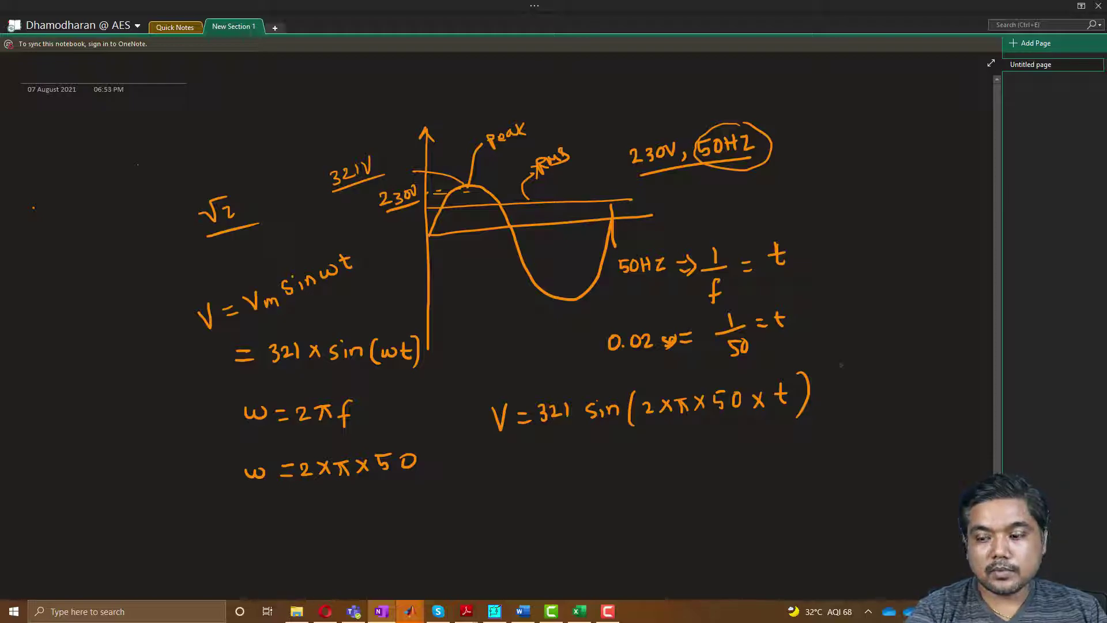
{"action": "left_click_drag", "start_coordinate": [854, 318], "coordinate": [933, 311]}
{"action": "left_click", "coordinate": [919, 321]}
{"action": "left_click_drag", "start_coordinate": [939, 308], "coordinate": [955, 315]}
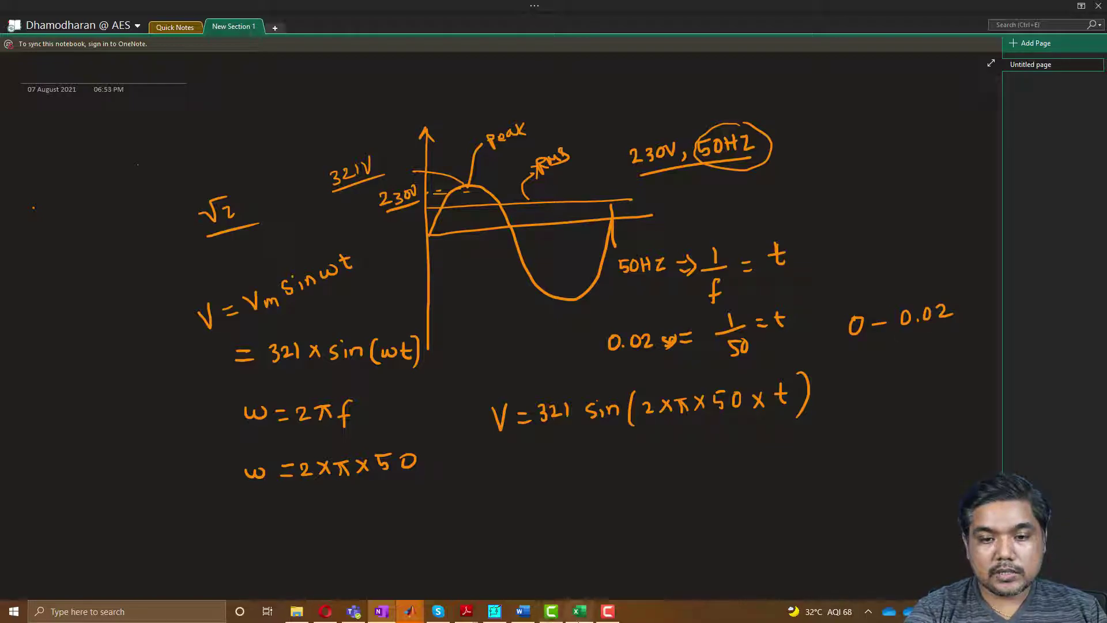
Step: In Excel, enter the heading t in B1 and the starting time 0 in B2
{"action": "left_click", "coordinate": [579, 612]}
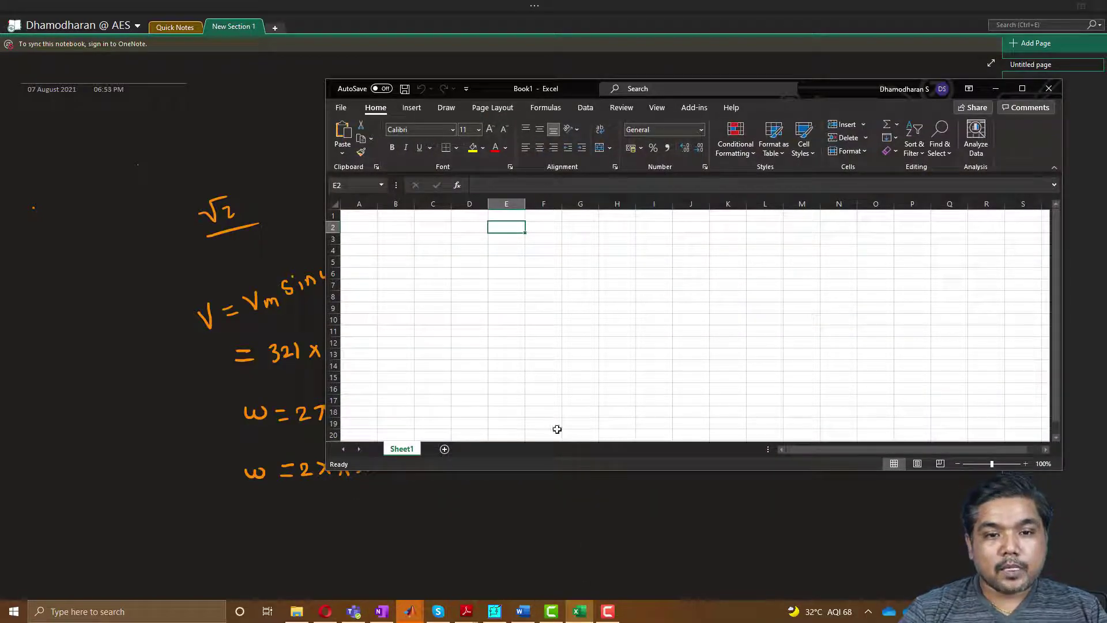
{"action": "left_click", "coordinate": [397, 227]}
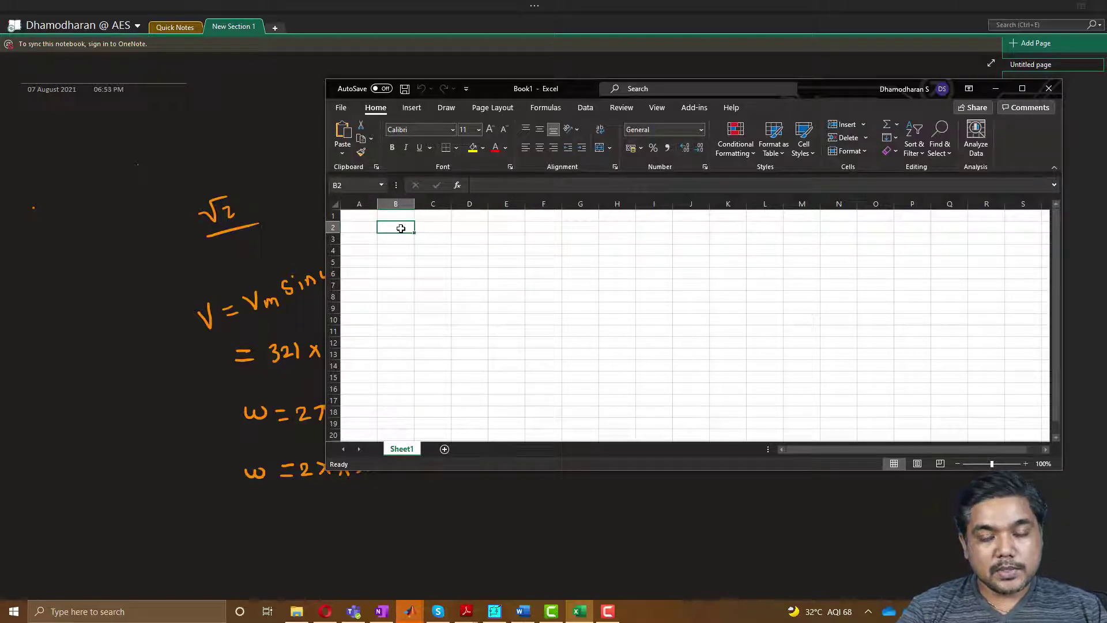
{"action": "key", "text": "Up"}
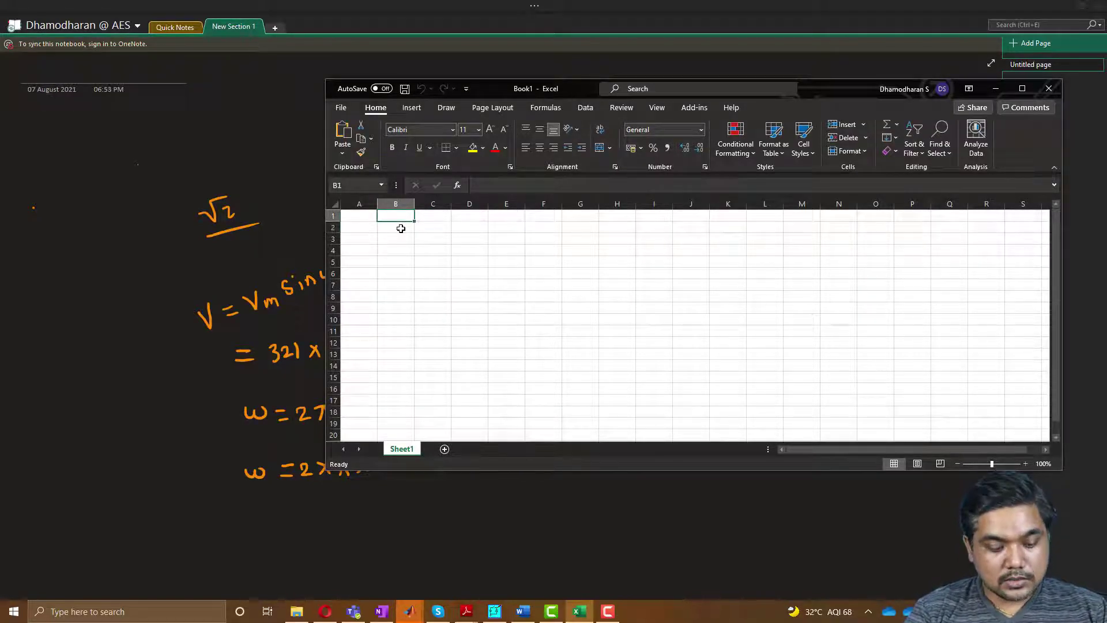
{"action": "type", "text": "t"}
{"action": "key", "text": "Return"}
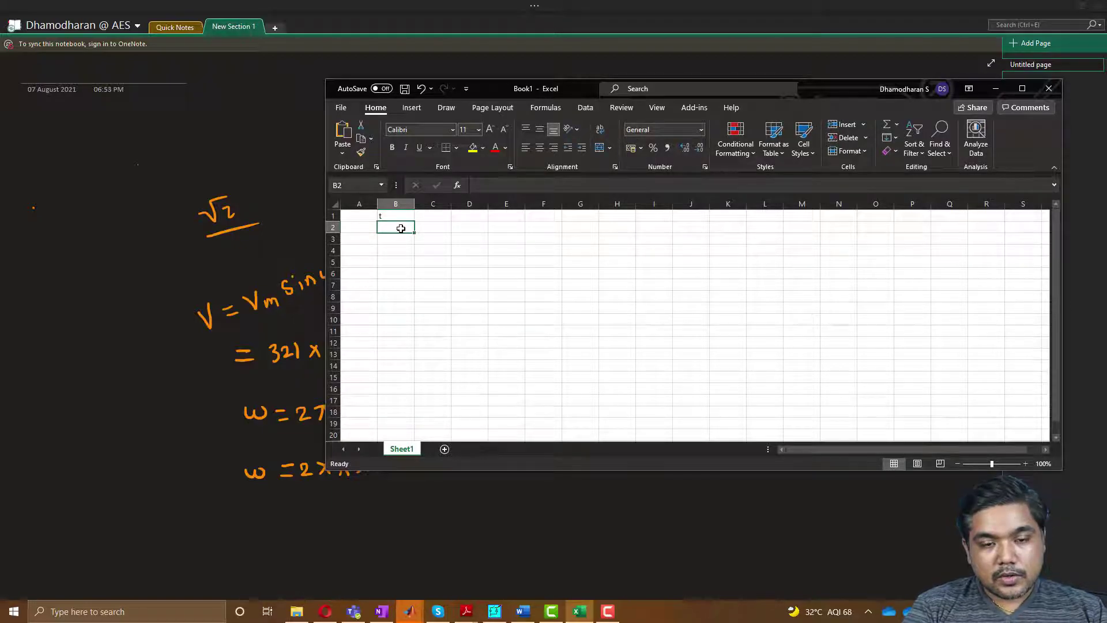
{"action": "type", "text": "0"}
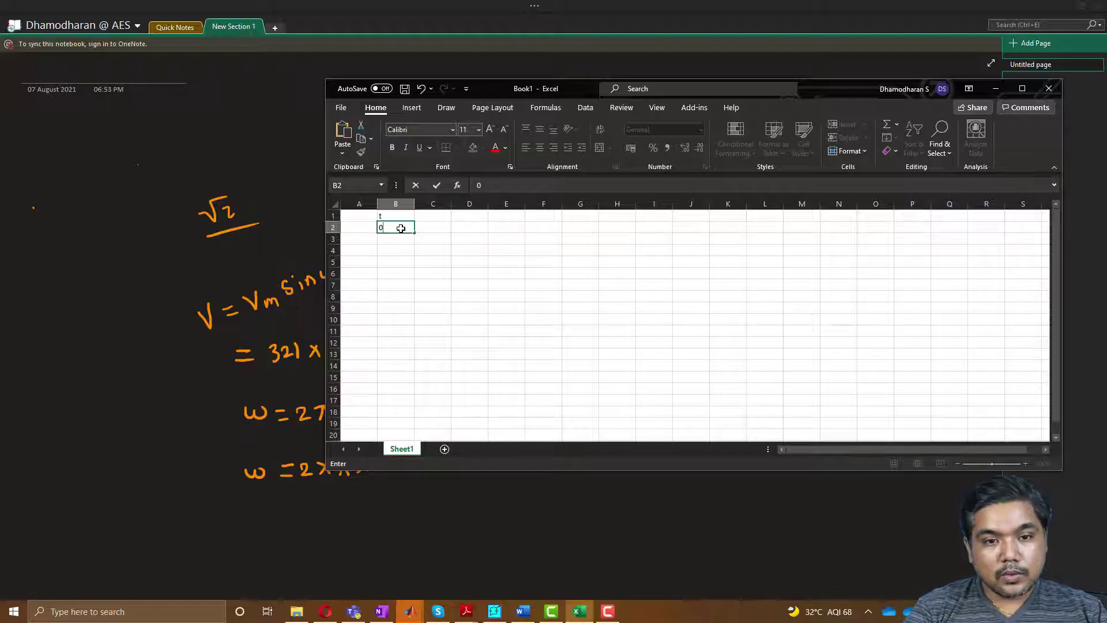
{"action": "left_click", "coordinate": [401, 228]}
{"action": "type", "text": "="}
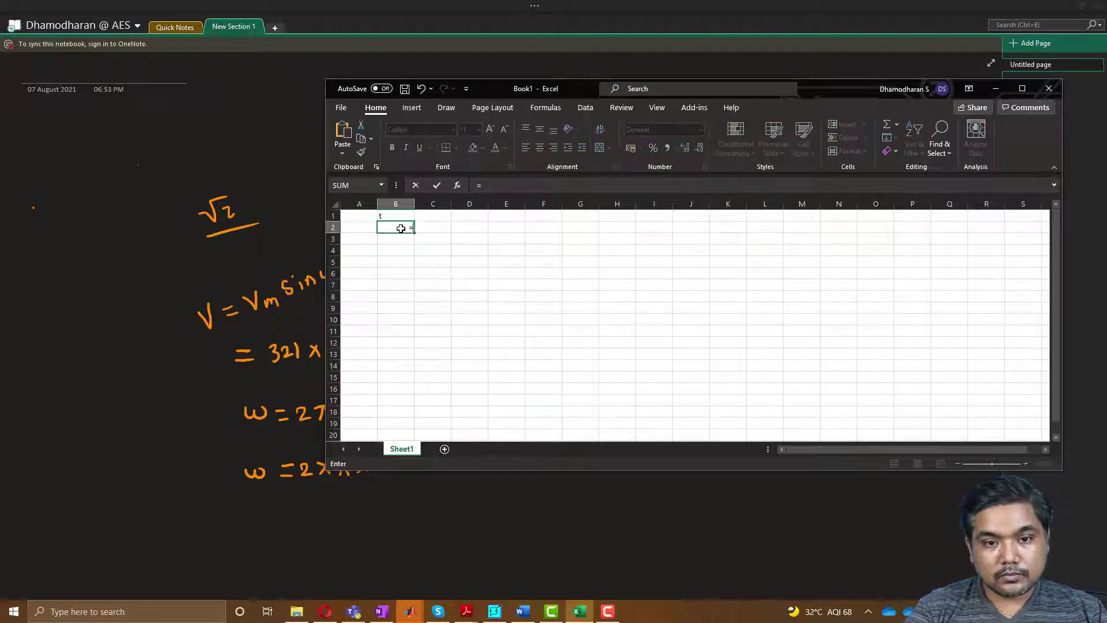
{"action": "type", "text": "0+,"}
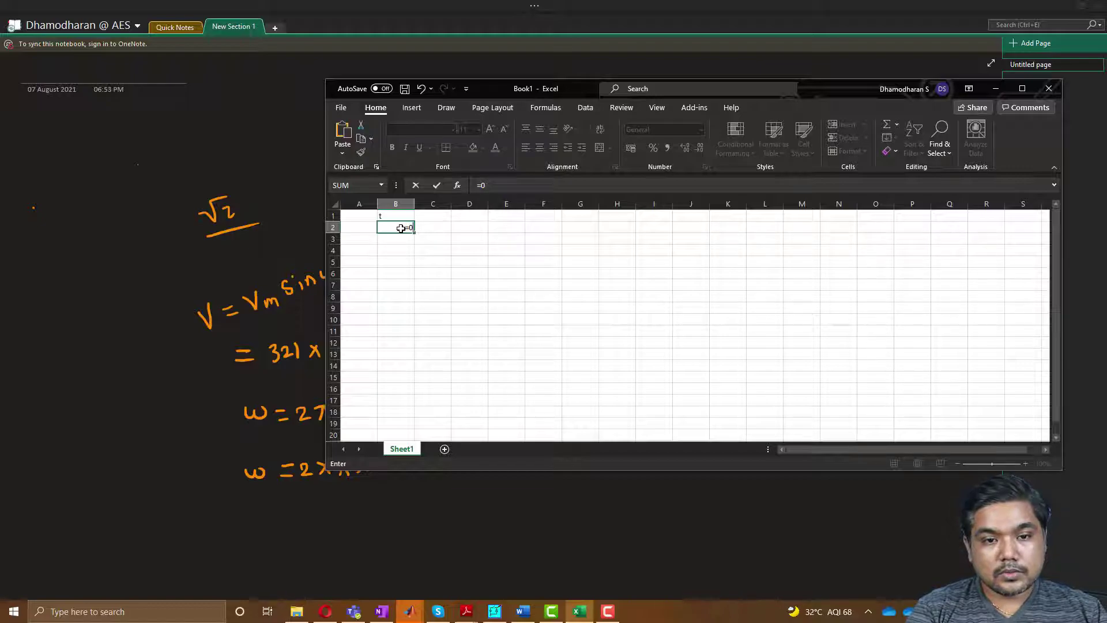
{"action": "key", "text": "Return"}
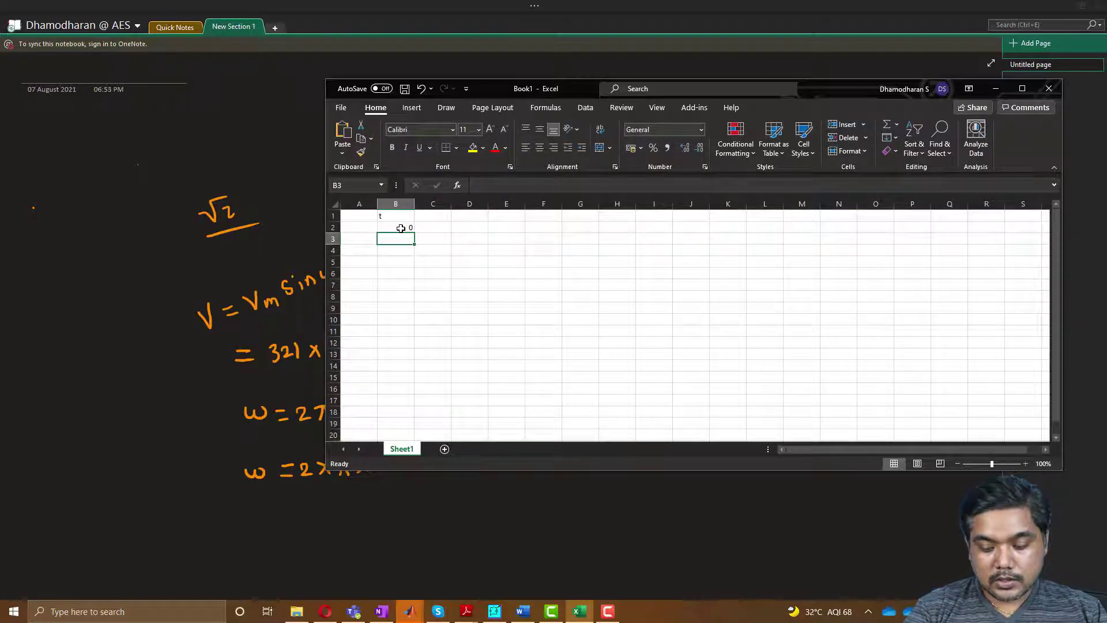
Step: Enter =B2+0.001 in B3 and fill it down column B to row 22
{"action": "type", "text": "="}
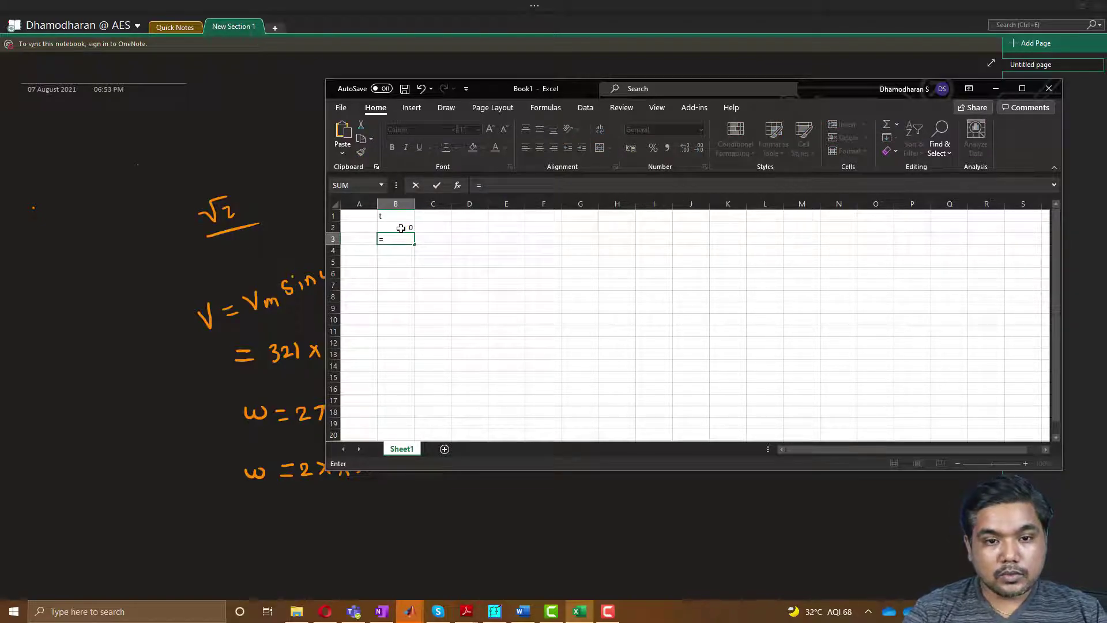
{"action": "left_click", "coordinate": [401, 227]}
{"action": "type", "text": "."}
{"action": "key", "text": "BackSpace"}
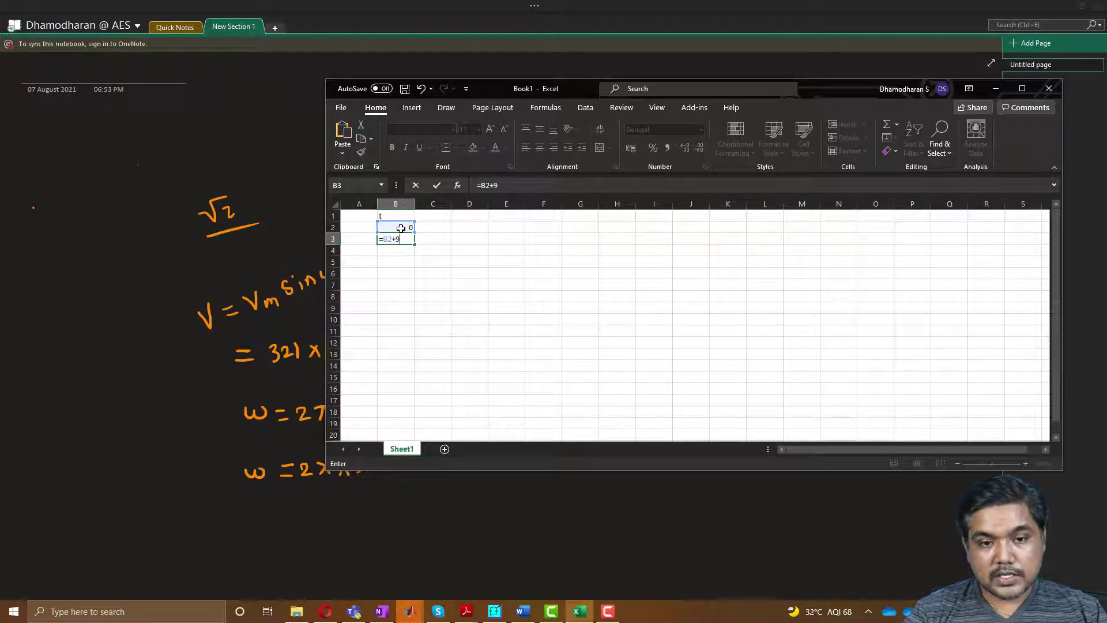
{"action": "type", "text": "+9"}
{"action": "key", "text": "BackSpace"}
{"action": "type", "text": "0."}
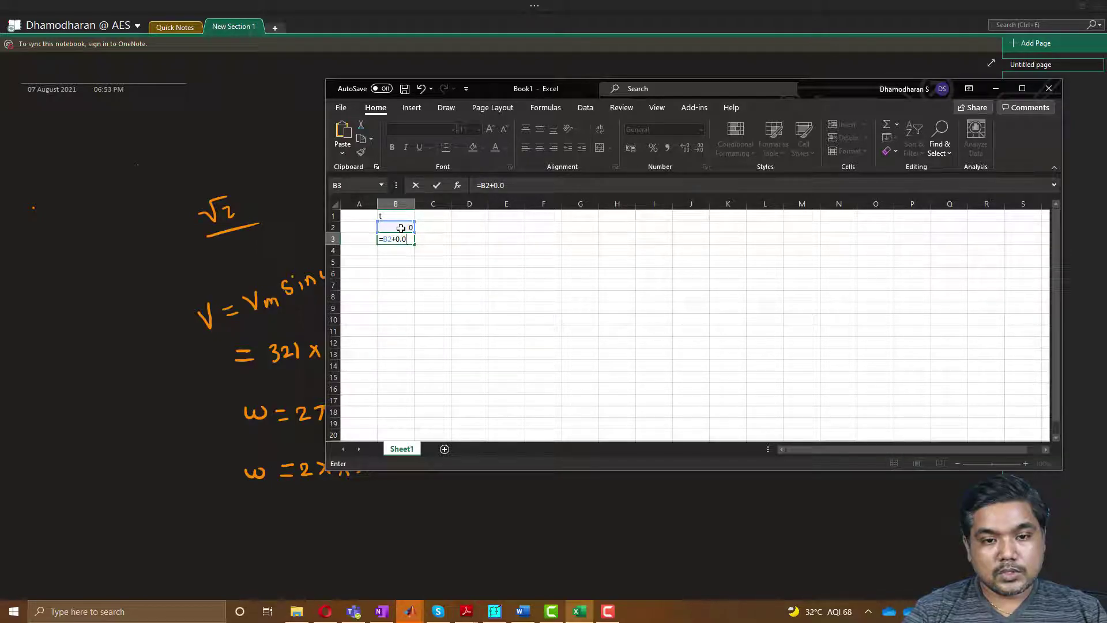
{"action": "type", "text": "001"}
{"action": "key", "text": "Return"}
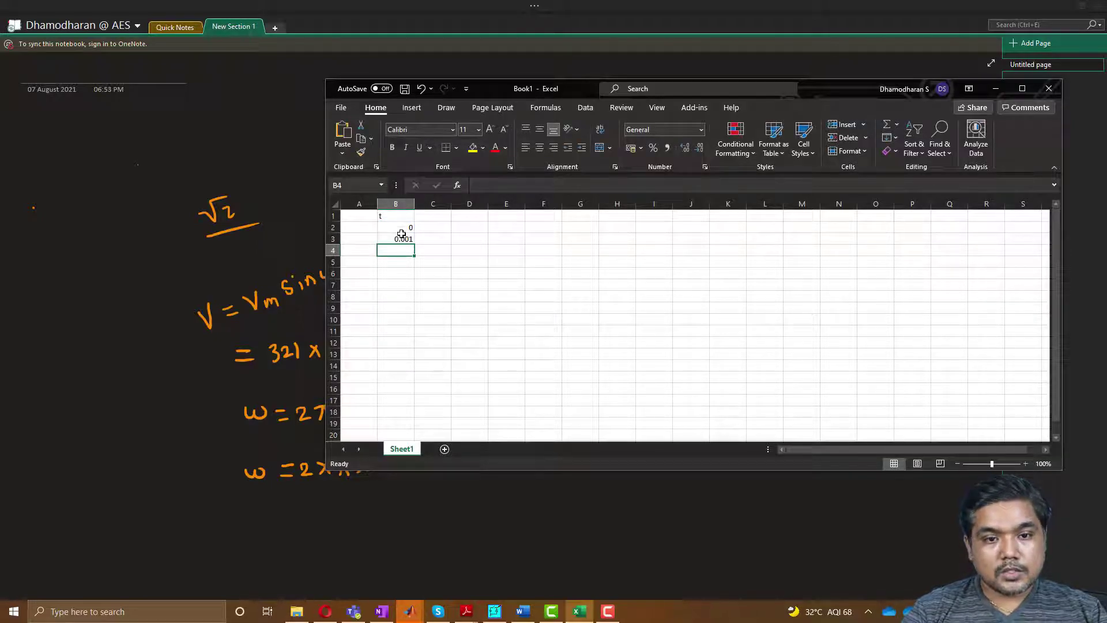
{"action": "left_click", "coordinate": [411, 240]}
{"action": "left_click_drag", "start_coordinate": [417, 242], "coordinate": [410, 388]}
{"action": "scroll", "coordinate": [416, 414], "scroll_direction": "down", "scroll_amount": 1}
{"action": "scroll", "coordinate": [411, 388], "scroll_direction": "up", "scroll_amount": 2}
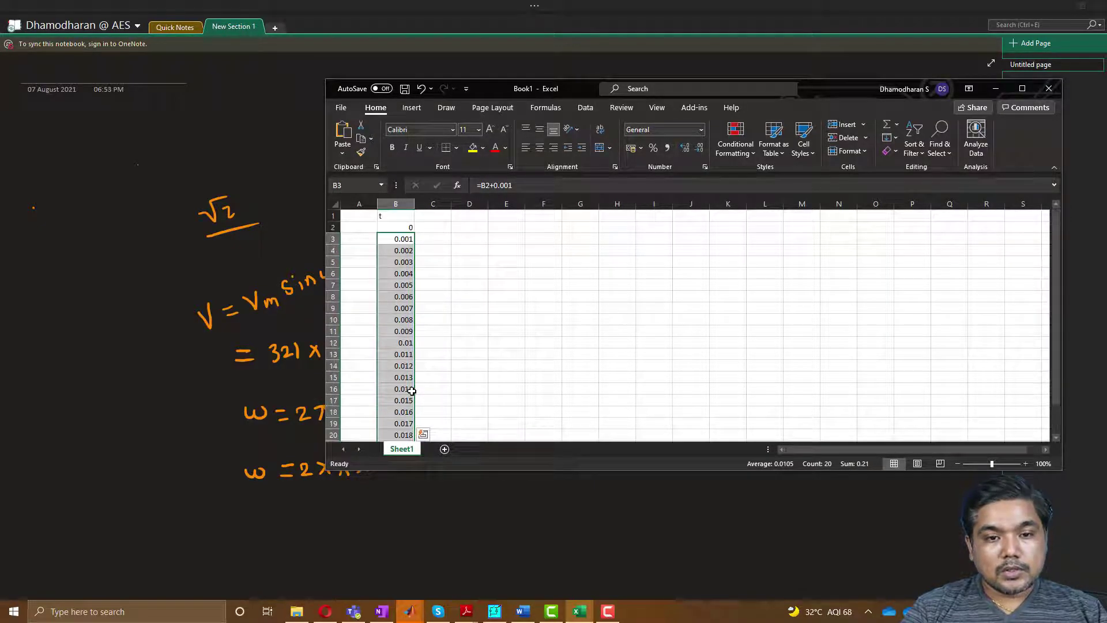
Step: Enter the heading Vm in C1 and 321 in C2, then fill 321 down to row 22
{"action": "left_click", "coordinate": [401, 240]}
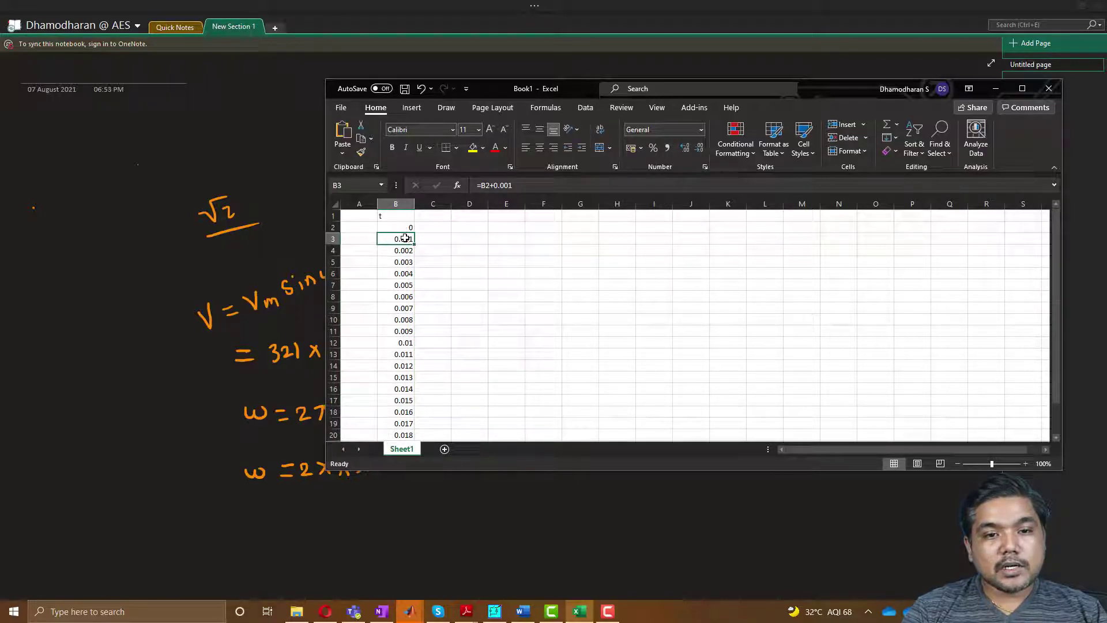
{"action": "scroll", "coordinate": [400, 330], "scroll_direction": "down", "scroll_amount": 1}
{"action": "scroll", "coordinate": [400, 289], "scroll_direction": "up", "scroll_amount": 1}
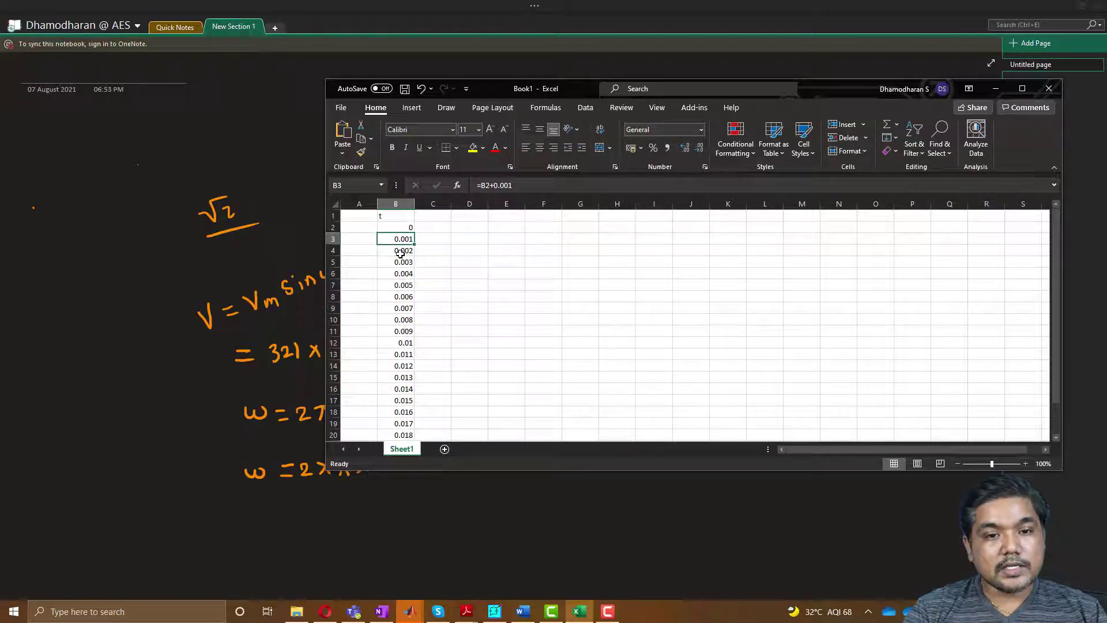
{"action": "left_click", "coordinate": [439, 215]}
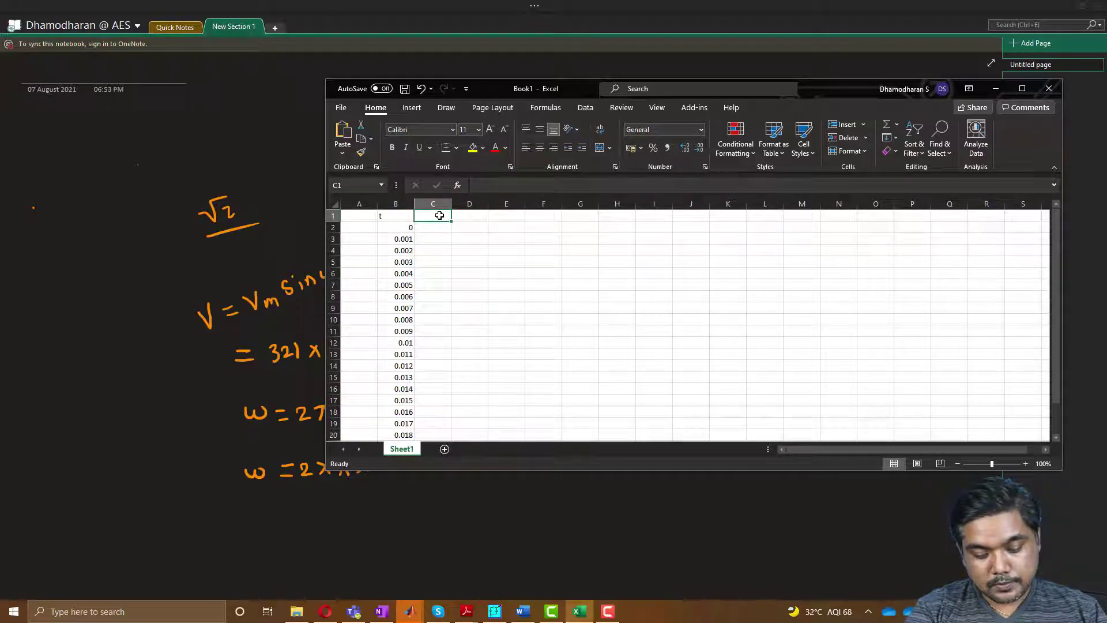
{"action": "type", "text": "Vm"}
{"action": "key", "text": "Return"}
{"action": "type", "text": "321"}
{"action": "key", "text": "Return"}
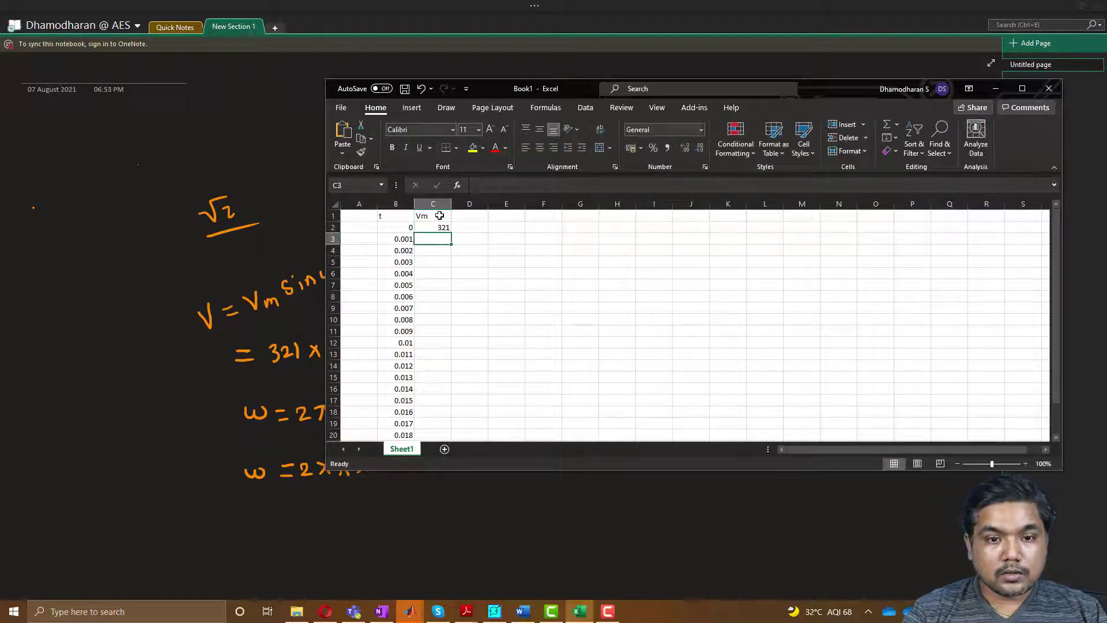
{"action": "left_click", "coordinate": [440, 227]}
{"action": "left_click_drag", "start_coordinate": [451, 233], "coordinate": [439, 424]}
{"action": "scroll", "coordinate": [439, 424], "scroll_direction": "up", "scroll_amount": 1}
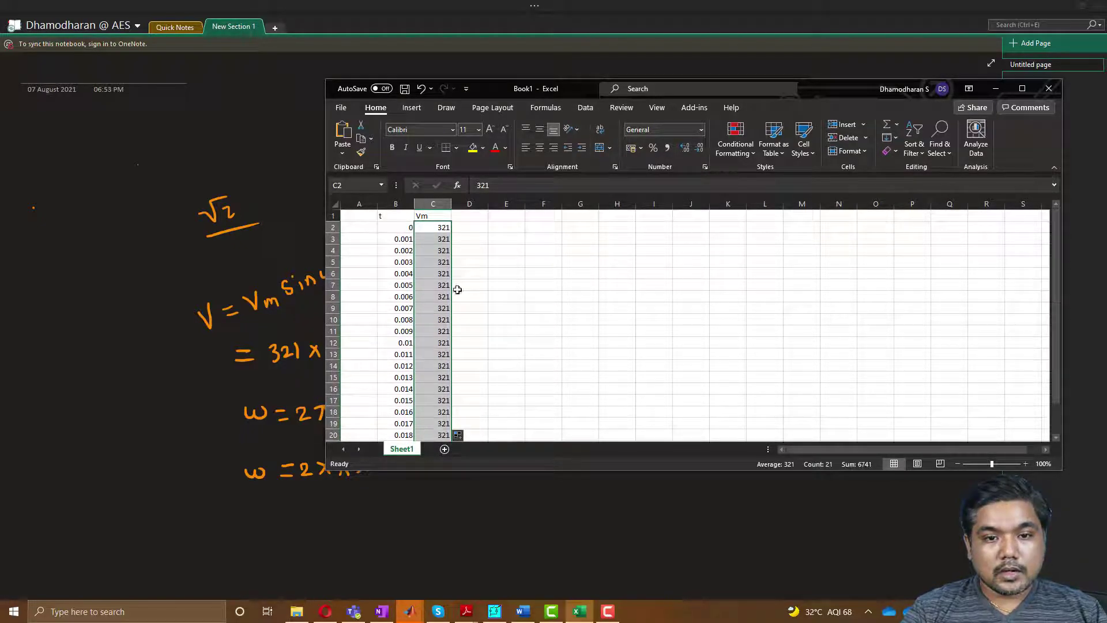
{"action": "left_click", "coordinate": [470, 219]}
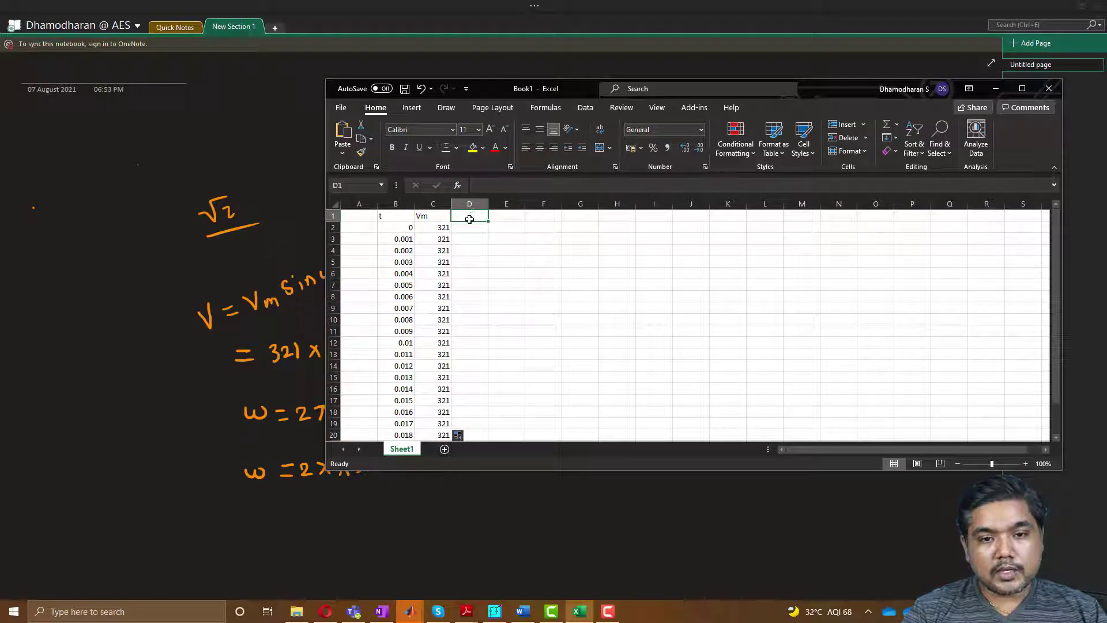
Step: Enter the voltage formula =C2*SIN(2*3.24*50*B2) in D2
{"action": "left_click", "coordinate": [470, 226]}
{"action": "type", "text": "="}
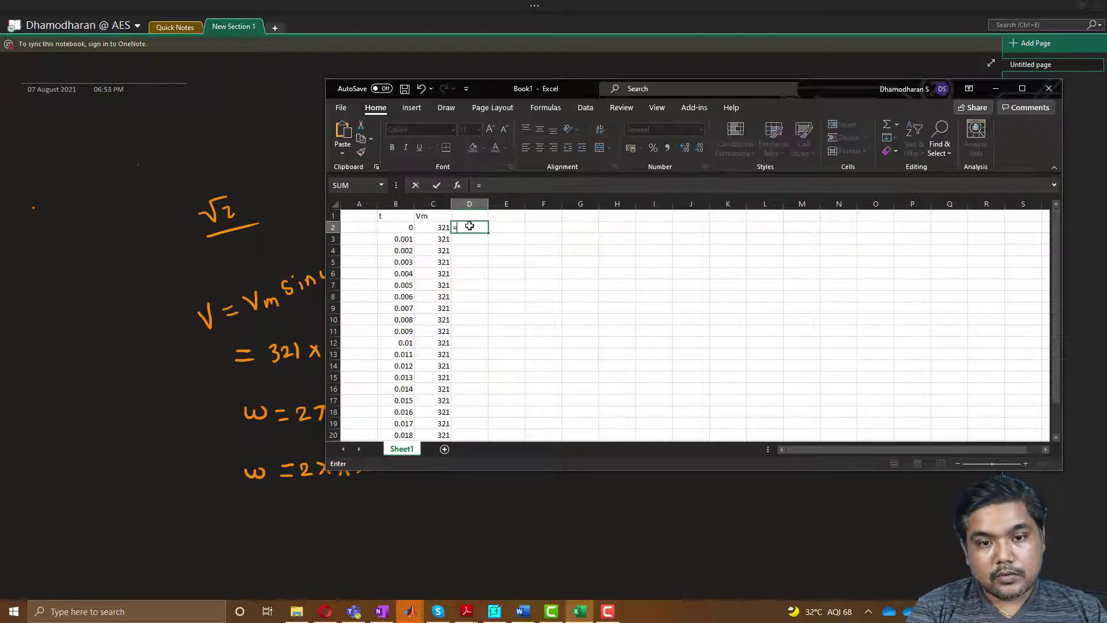
{"action": "type", "text": "sin"}
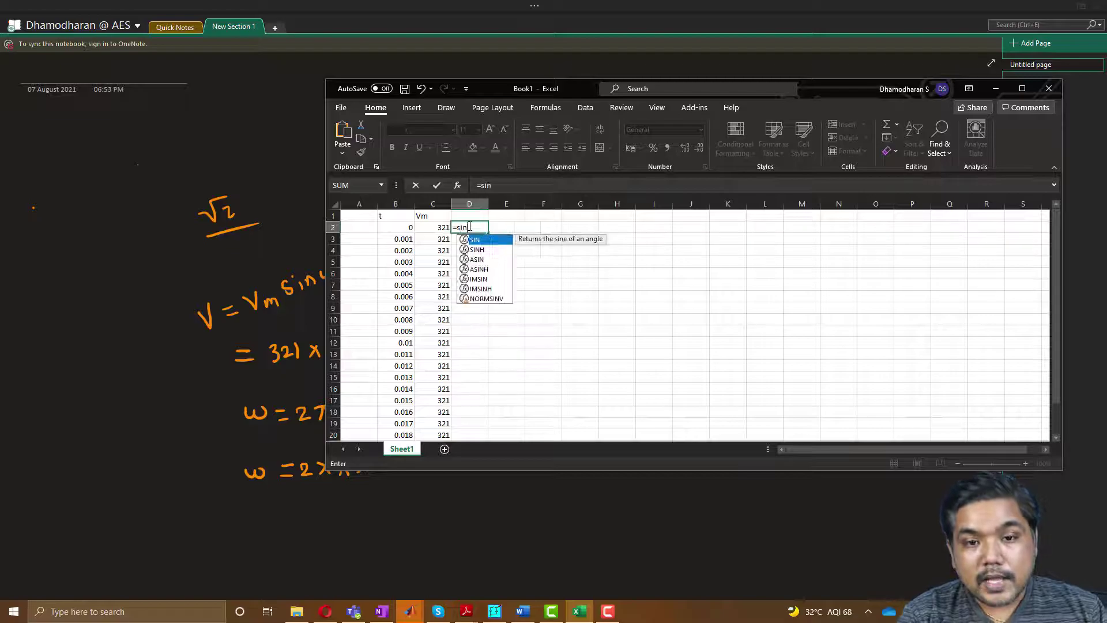
{"action": "type", "text": "("}
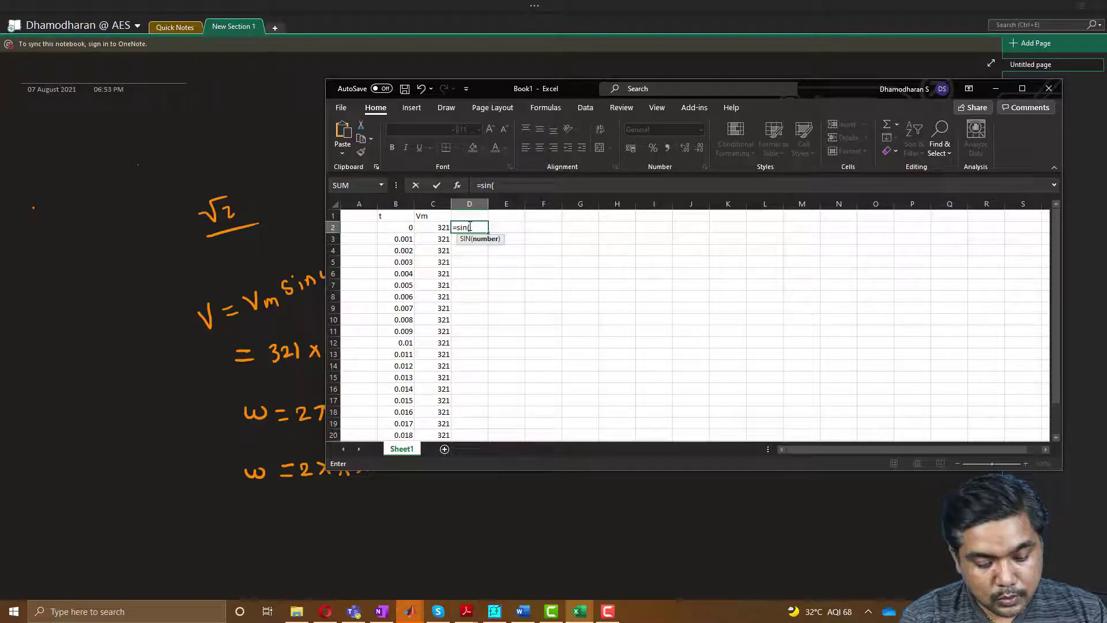
{"action": "type", "text": "2*3."}
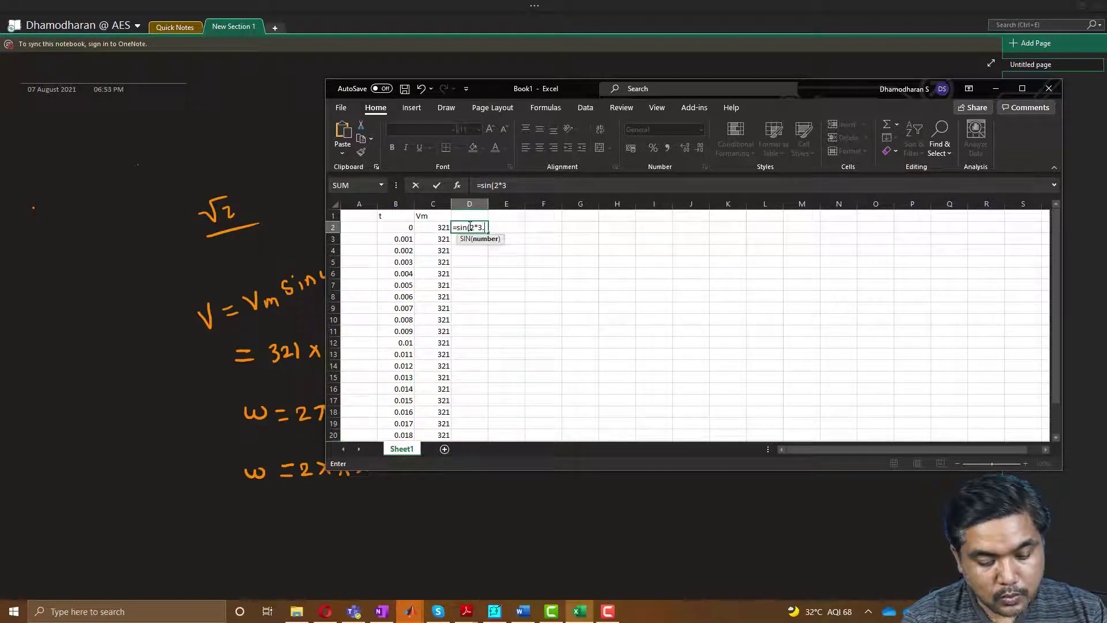
{"action": "type", "text": "24*"}
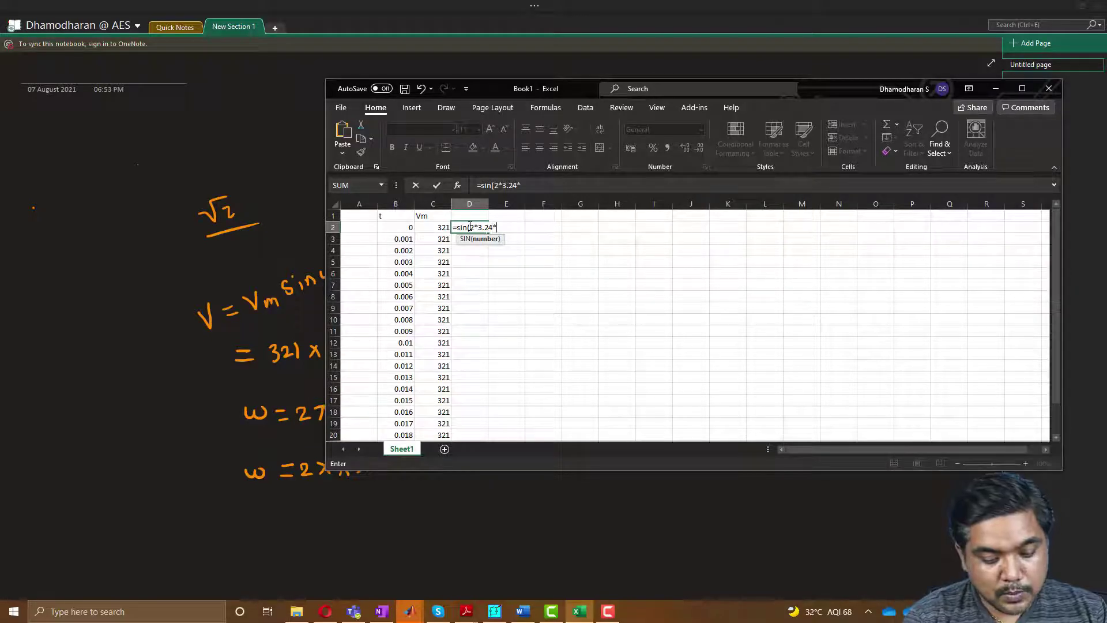
{"action": "type", "text": "50*"}
{"action": "left_click", "coordinate": [406, 227]}
{"action": "type", "text": ")"}
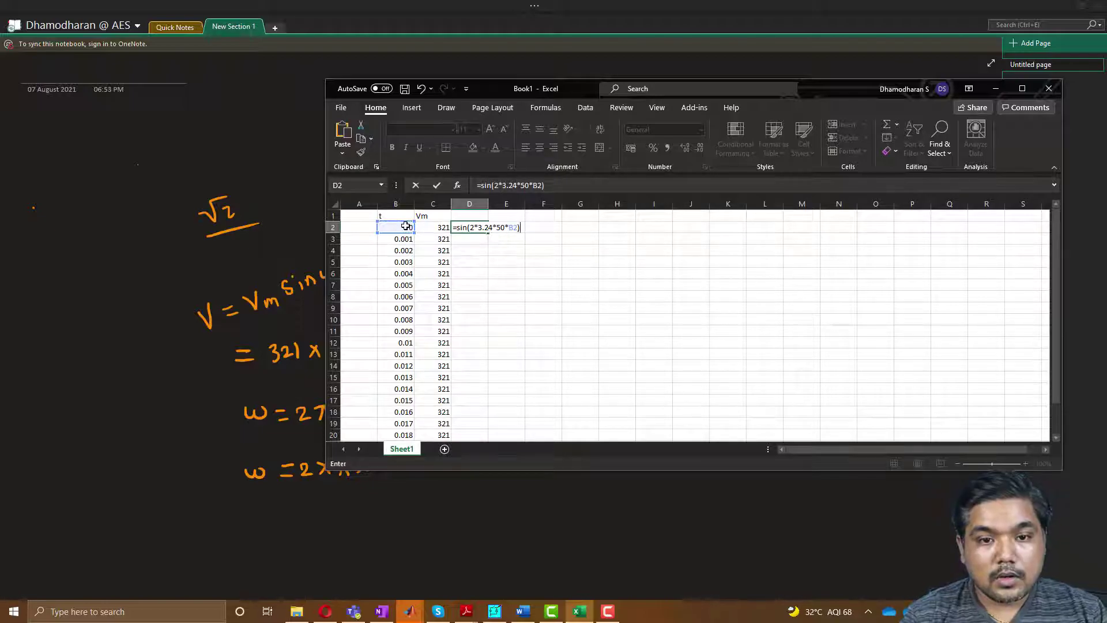
{"action": "key", "text": "ctrl+Return"}
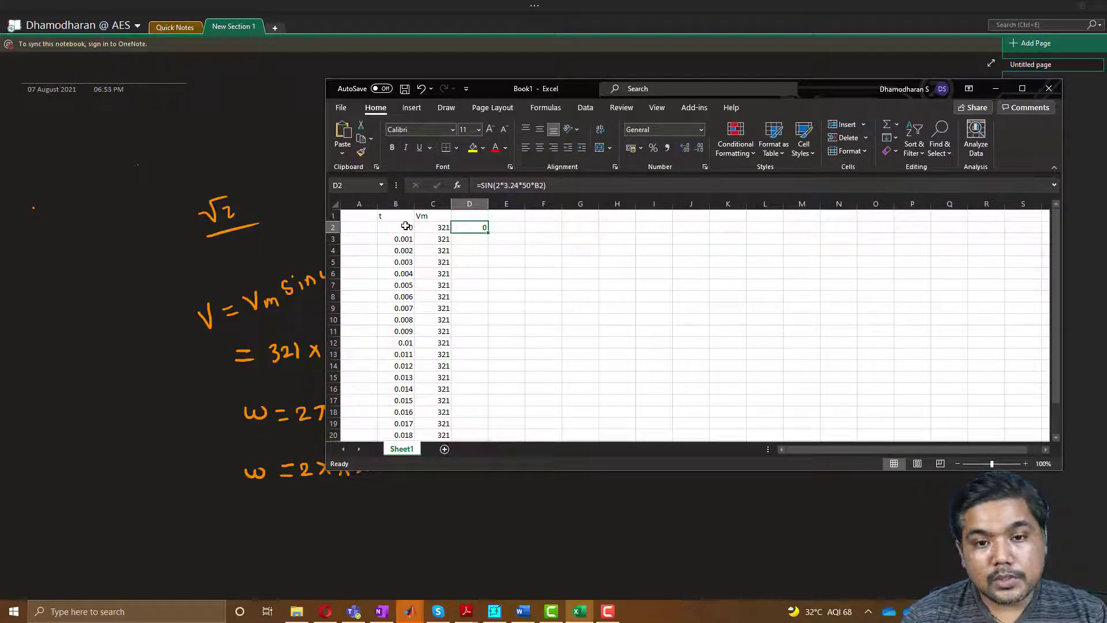
{"action": "key", "text": "F2"}
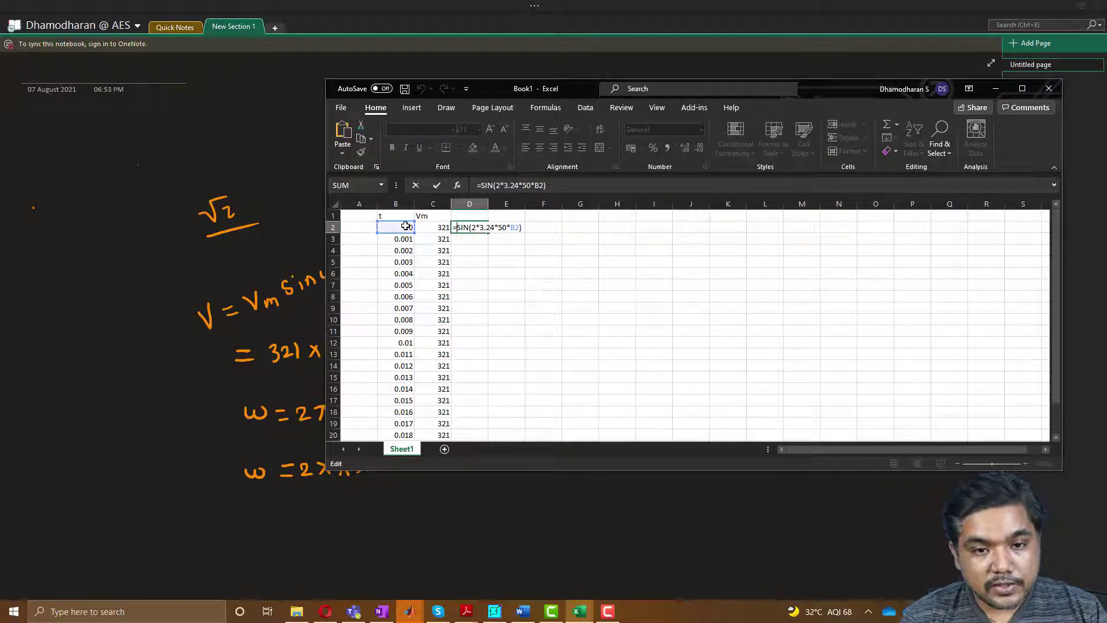
{"action": "type", "text": "V"}
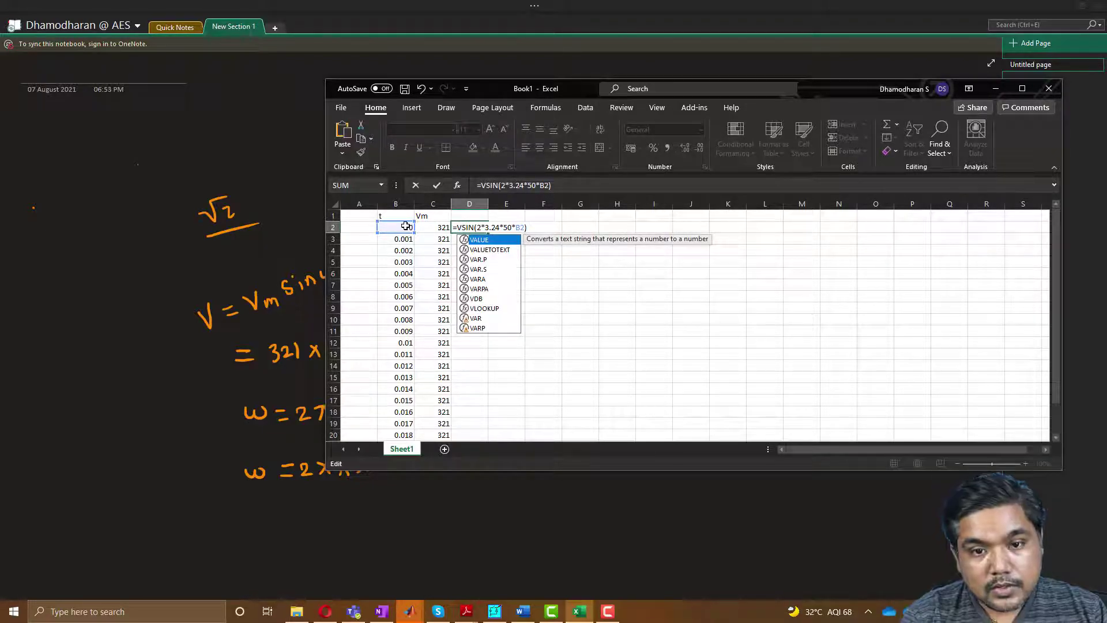
{"action": "key", "text": "BackSpace"}
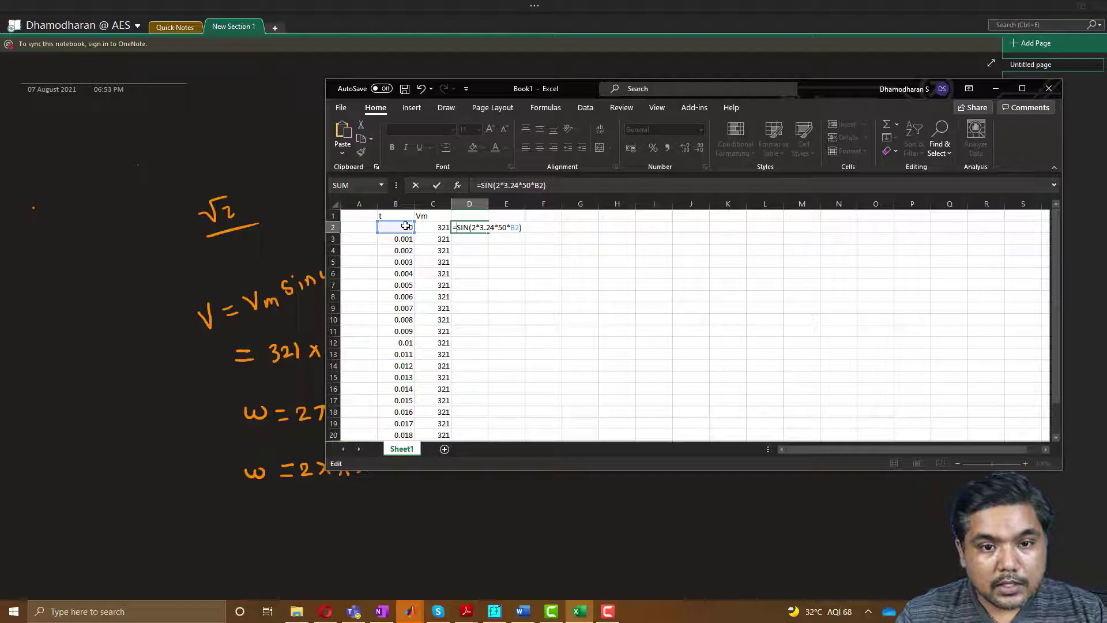
{"action": "left_click", "coordinate": [426, 226]}
{"action": "type", "text": "*"}
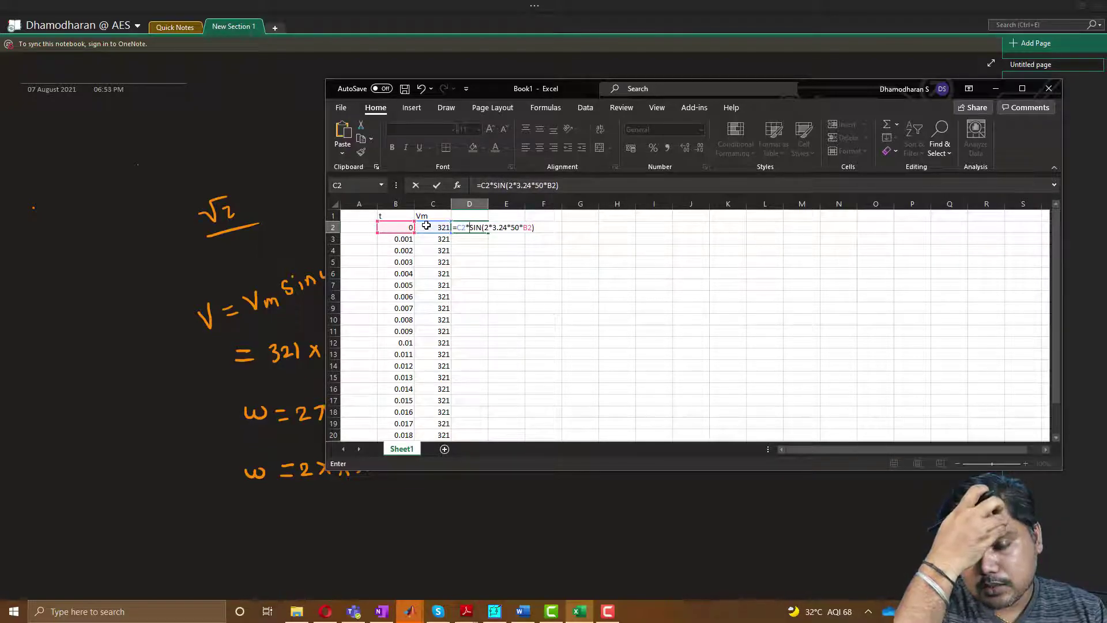
{"action": "key", "text": "Return"}
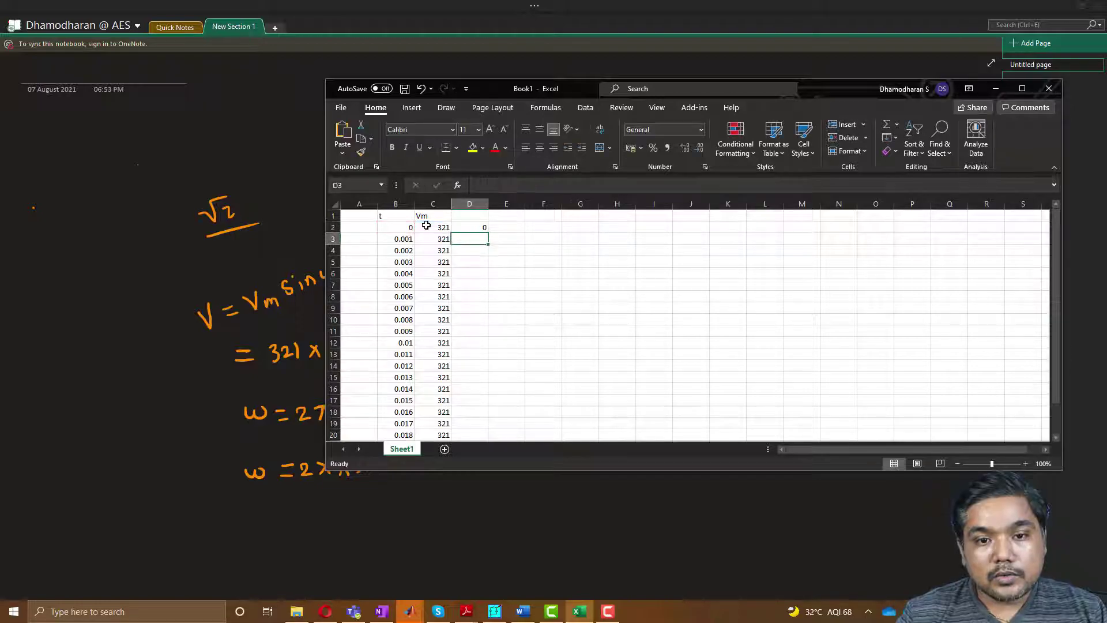
Step: Fill the D2 formula down to D22 and enlarge the window to show rows 21–22
{"action": "left_click", "coordinate": [474, 227]}
{"action": "left_click_drag", "start_coordinate": [488, 232], "coordinate": [471, 429]}
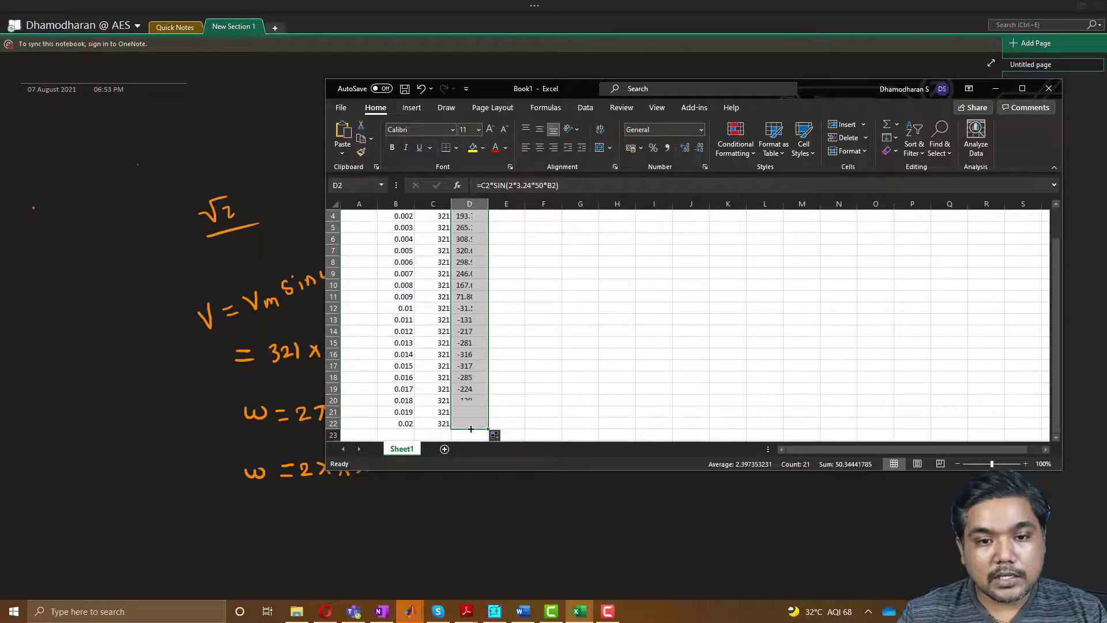
{"action": "scroll", "coordinate": [473, 387], "scroll_direction": "up", "scroll_amount": 1}
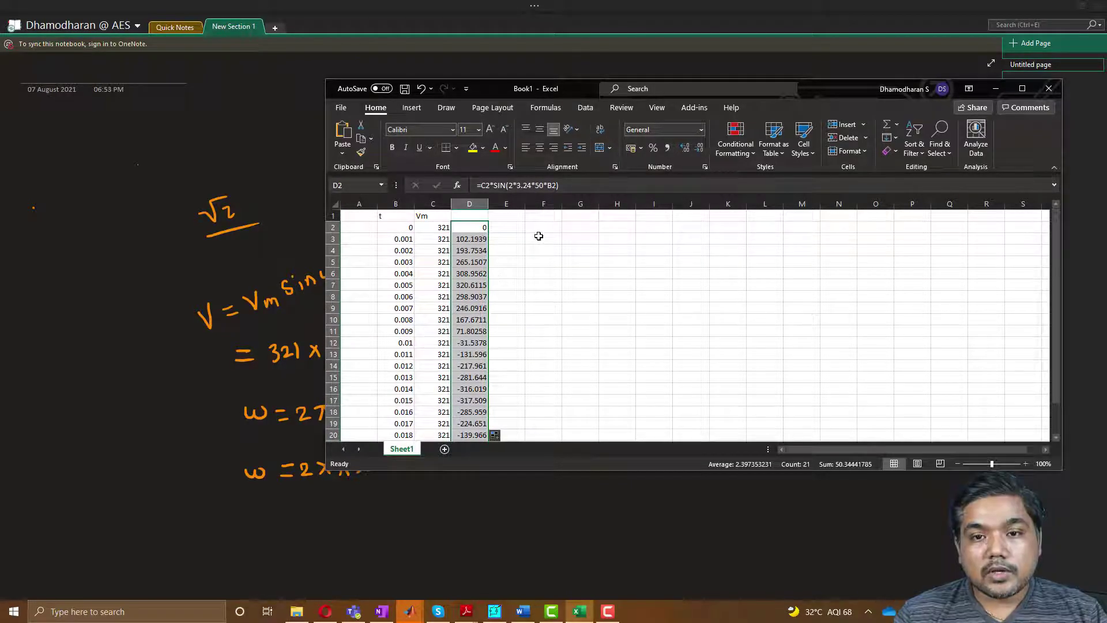
{"action": "left_click_drag", "start_coordinate": [522, 470], "coordinate": [519, 563]}
Step: Insert a scatter chart of the column D voltage data
{"action": "left_click", "coordinate": [411, 107]}
{"action": "left_click", "coordinate": [664, 152]}
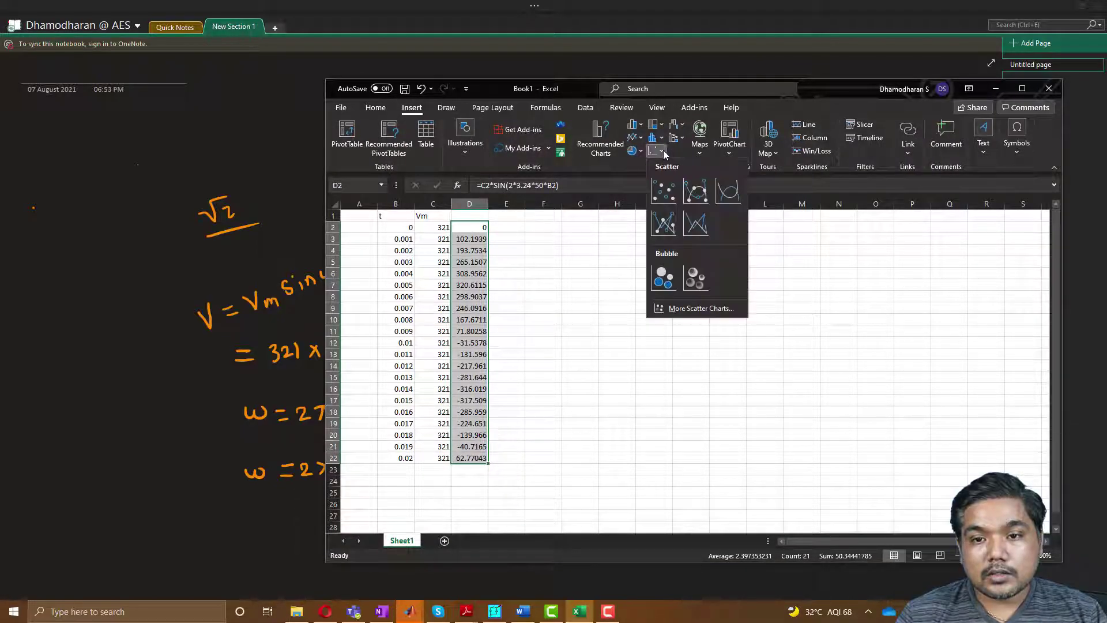
{"action": "left_click", "coordinate": [663, 190]}
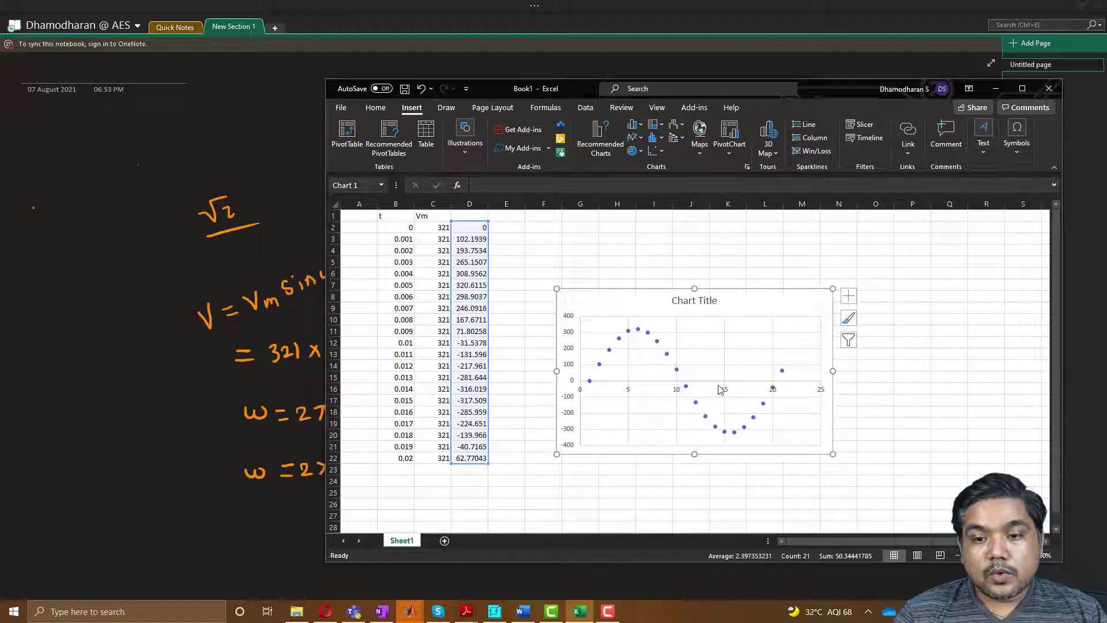
Step: Drag the sine-wave chart up and to the right beside the data, then select D24
{"action": "left_click", "coordinate": [511, 286]}
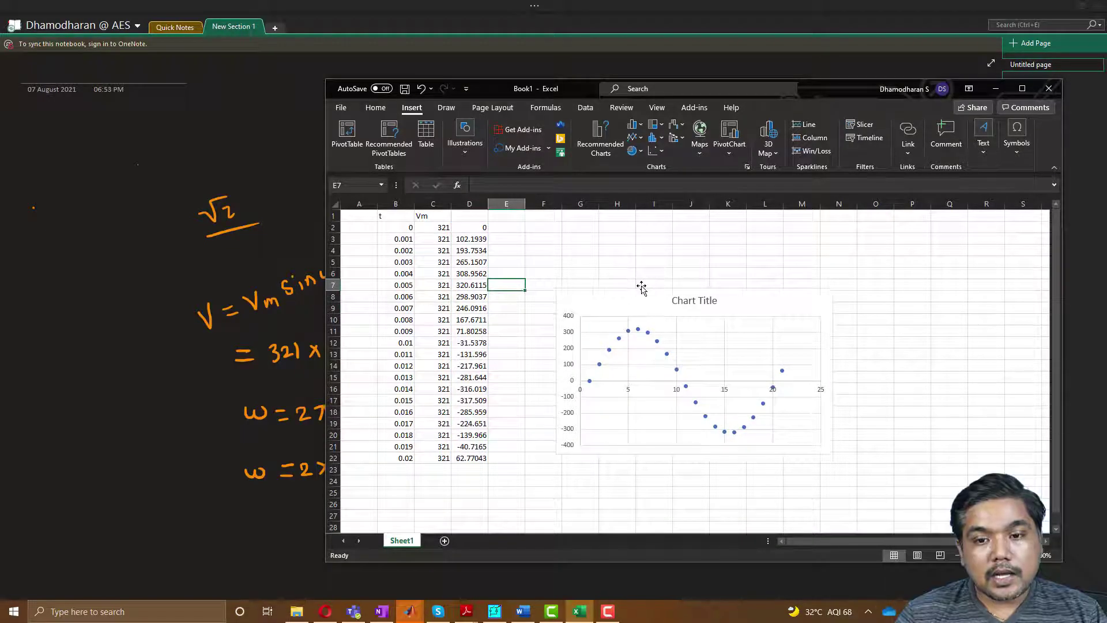
{"action": "left_click_drag", "start_coordinate": [641, 293], "coordinate": [687, 243]}
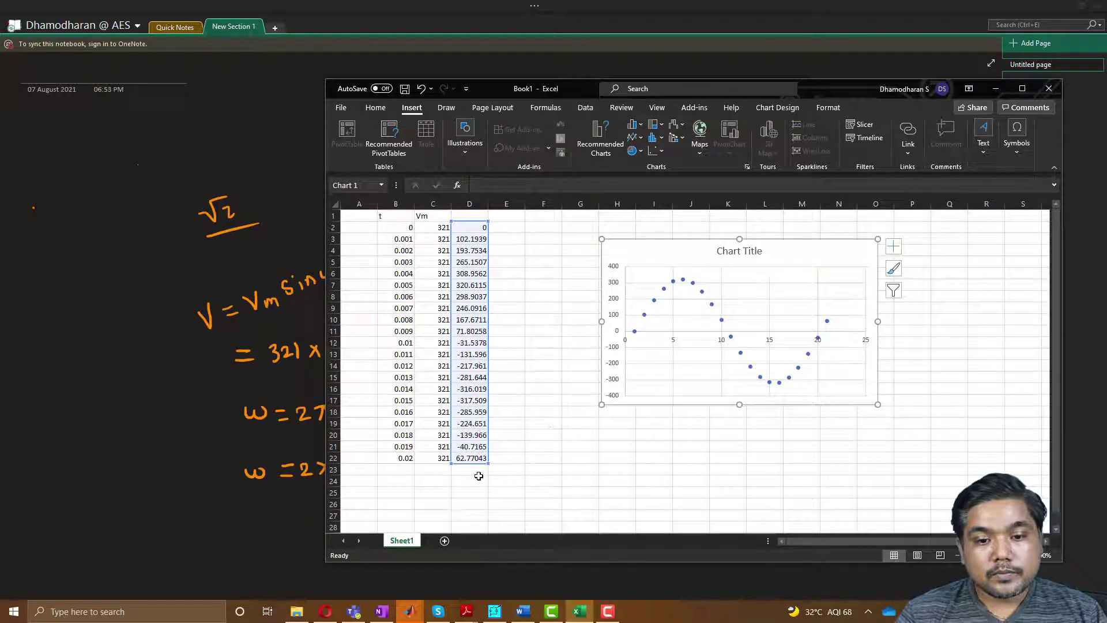
{"action": "left_click", "coordinate": [470, 481]}
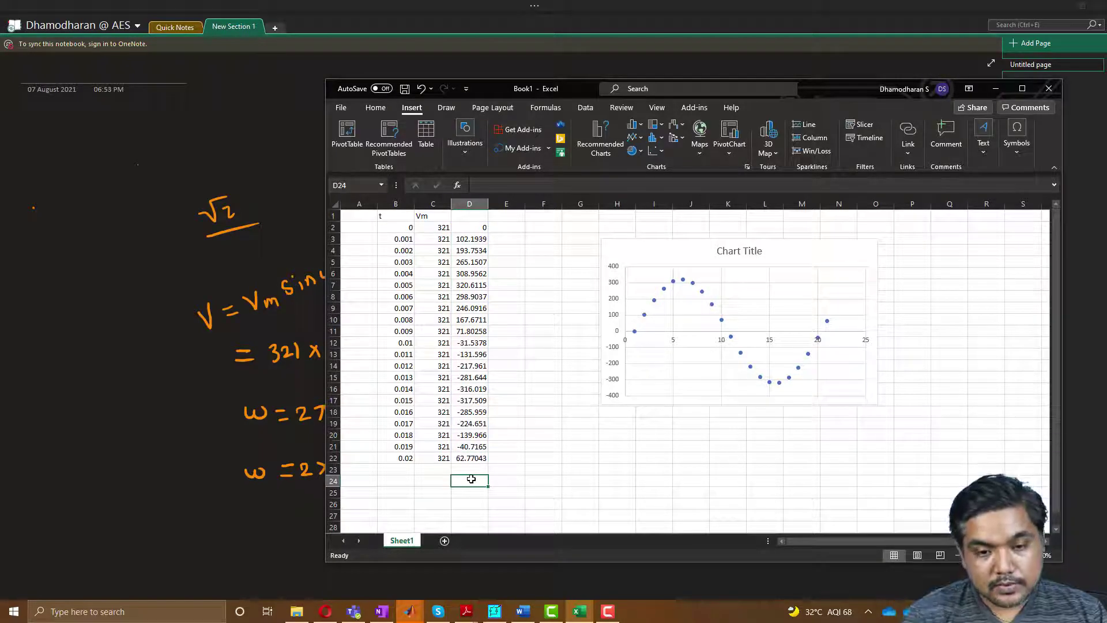
Step: Head column E with 'V^2' in cell E1
{"action": "type", "text": "=s"}
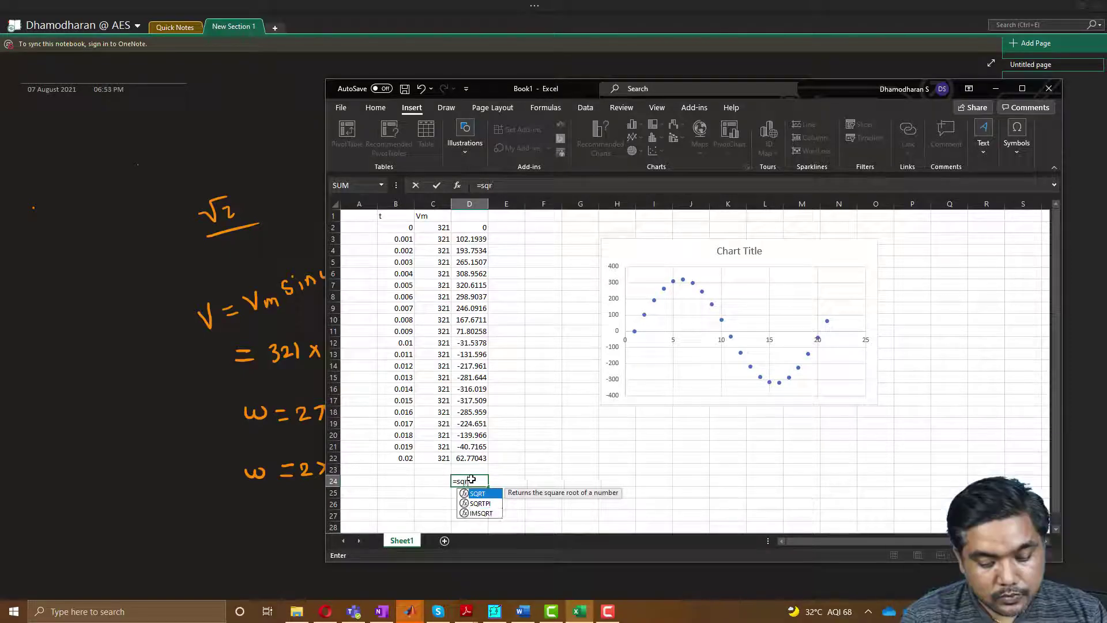
{"action": "key", "text": "Escape"}
{"action": "key", "text": "Escape"}
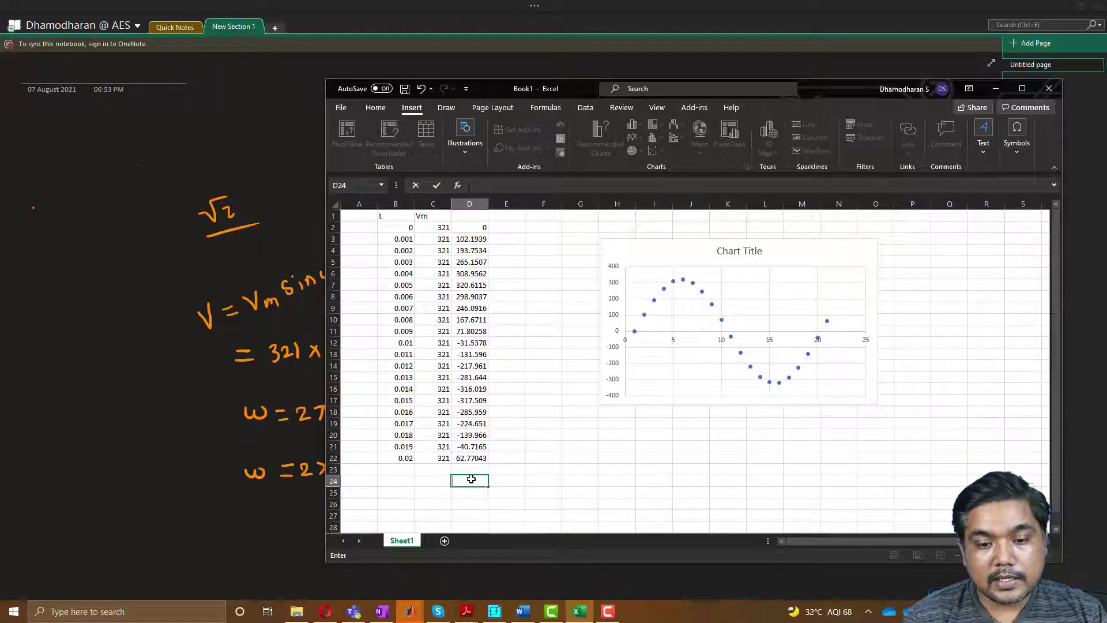
{"action": "key", "text": "Left"}
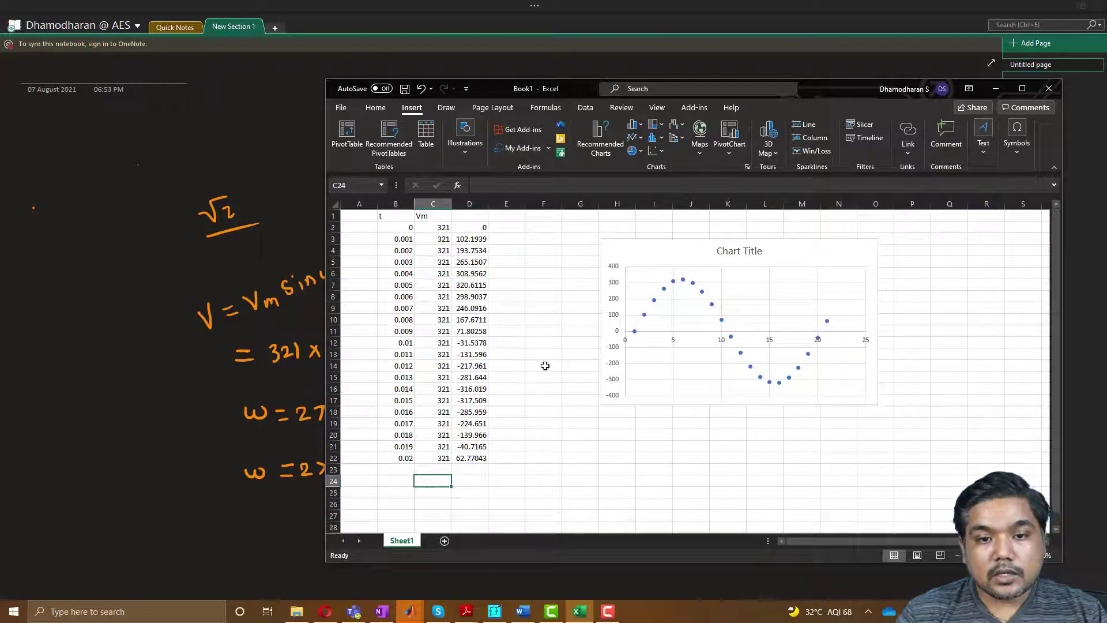
{"action": "left_click", "coordinate": [514, 219]}
{"action": "type", "text": "V"}
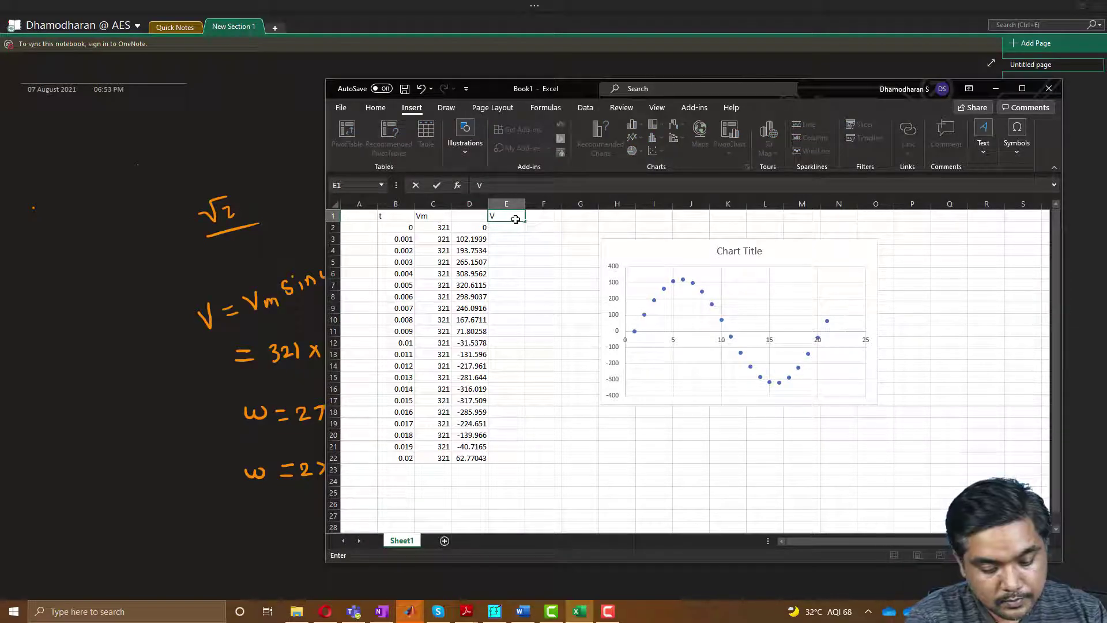
{"action": "type", "text": "^@"}
{"action": "key", "text": "Return"}
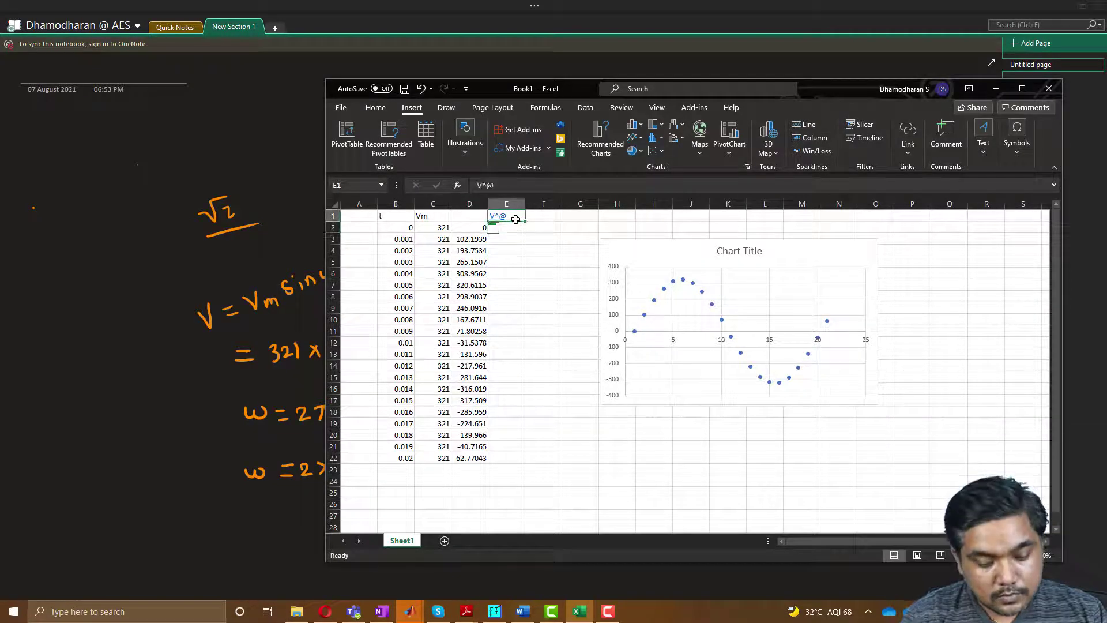
{"action": "double_click", "coordinate": [516, 219]}
{"action": "key", "text": "BackSpace"}
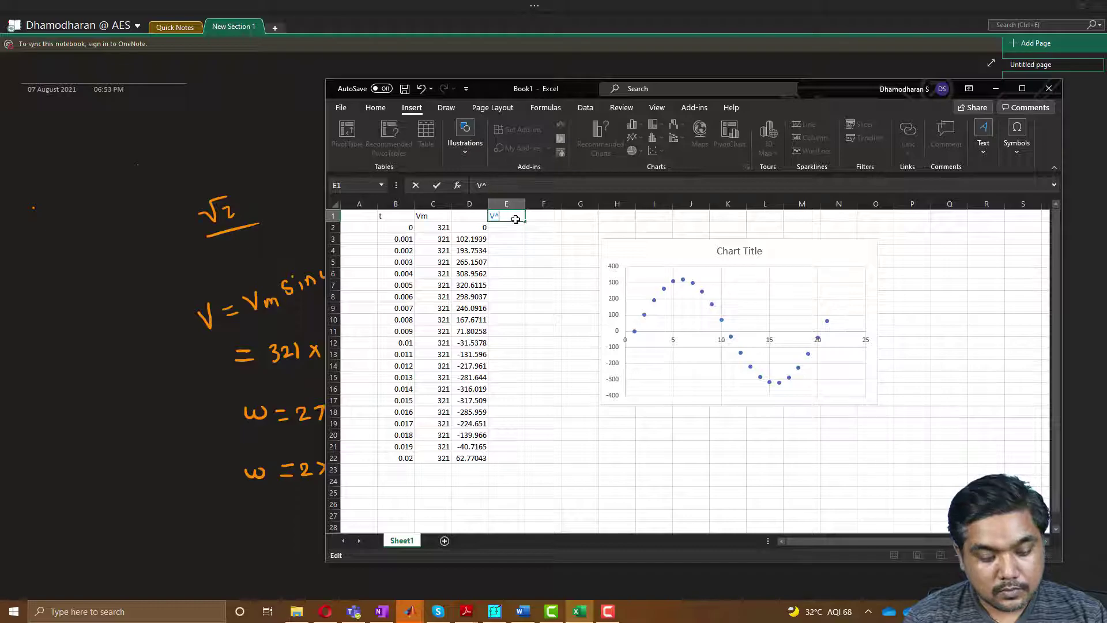
{"action": "type", "text": "2"}
{"action": "key", "text": "Return"}
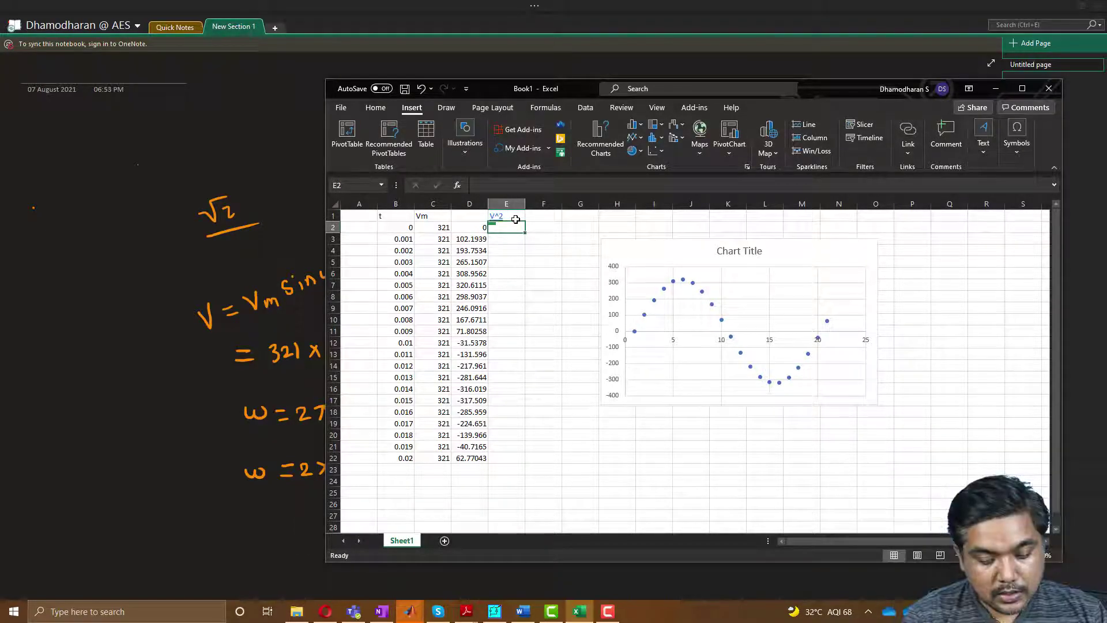
Step: Enter =D2^2 in E2 and fill it down to E22
{"action": "type", "text": "="}
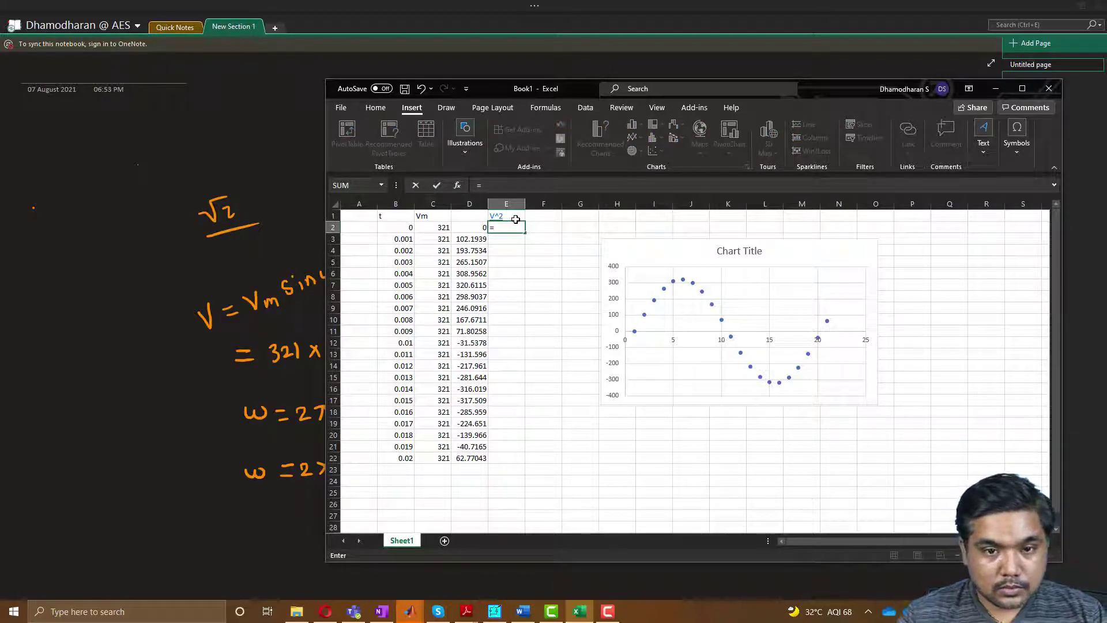
{"action": "left_click", "coordinate": [470, 229]}
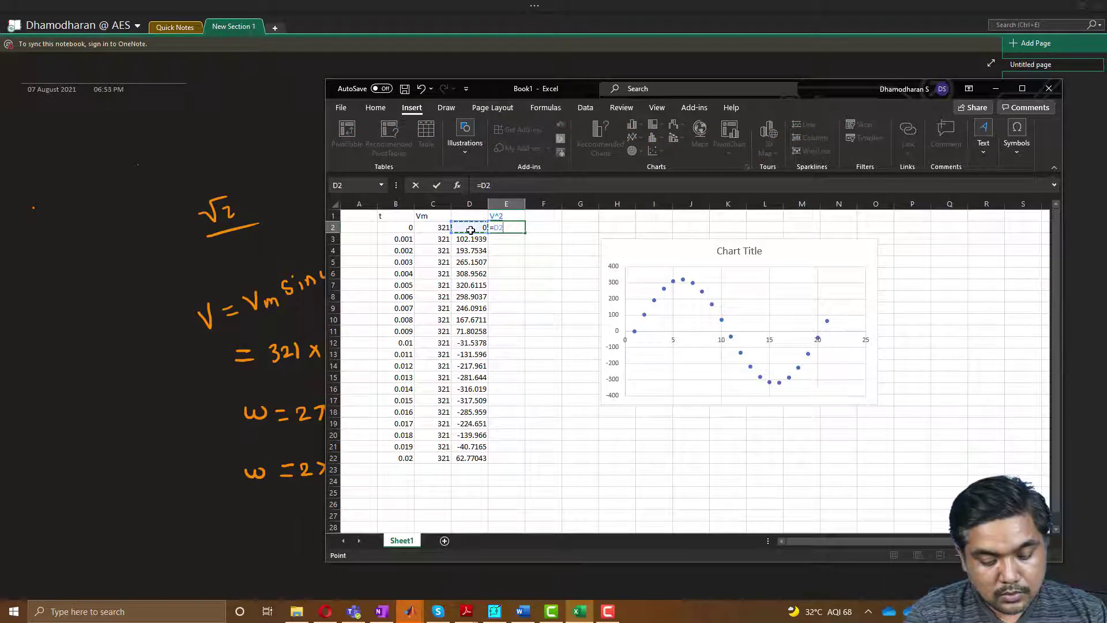
{"action": "type", "text": "^2"}
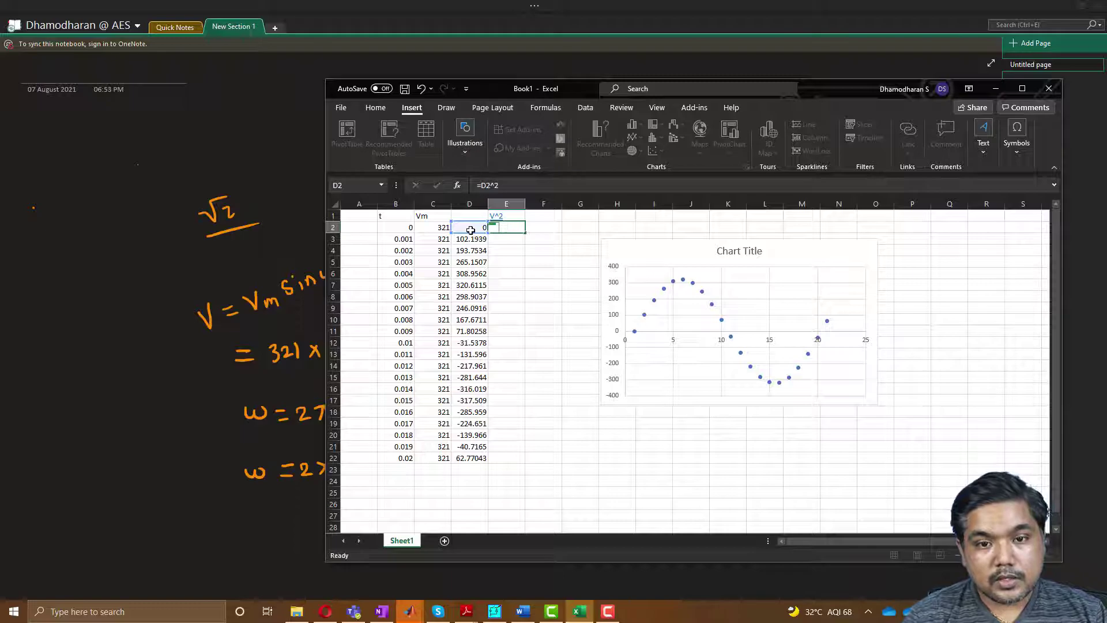
{"action": "key", "text": "Return"}
{"action": "left_click", "coordinate": [505, 224]}
{"action": "left_click_drag", "start_coordinate": [525, 234], "coordinate": [517, 462]}
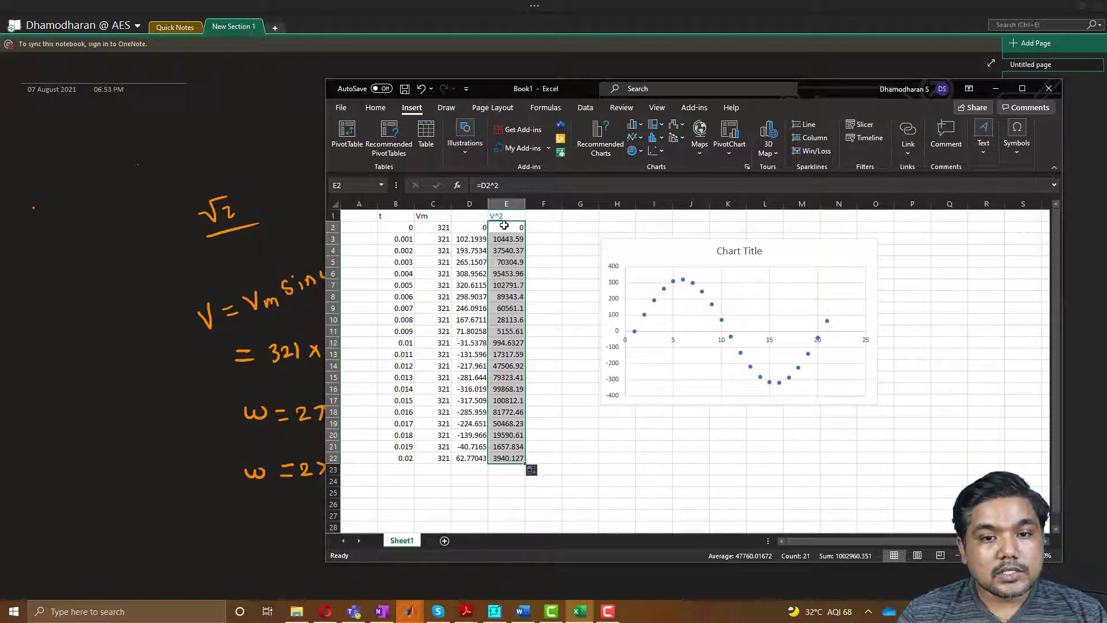
{"action": "left_click", "coordinate": [537, 218]}
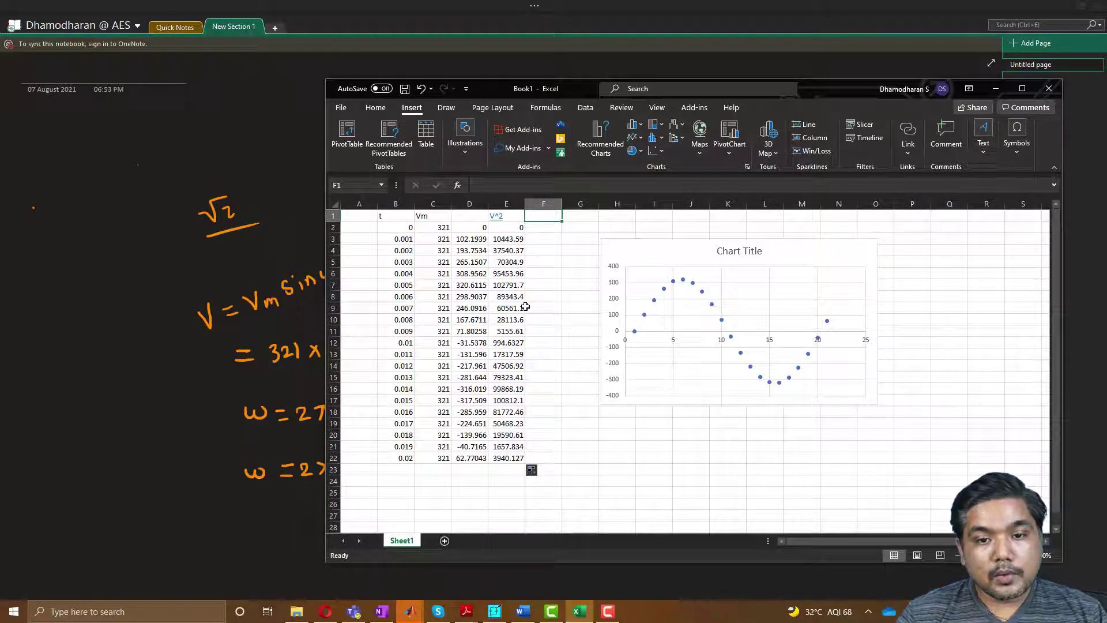
Step: Enter =SUM(E2:E22)/22 in E23 to average the squared voltages
{"action": "left_click", "coordinate": [508, 471]}
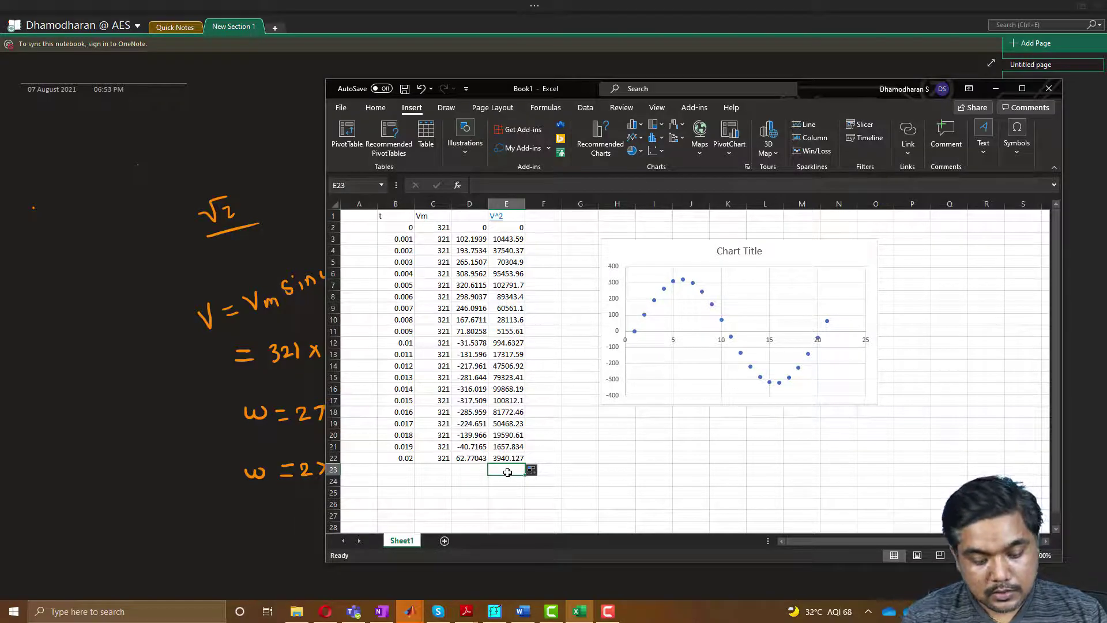
{"action": "type", "text": "=sum"}
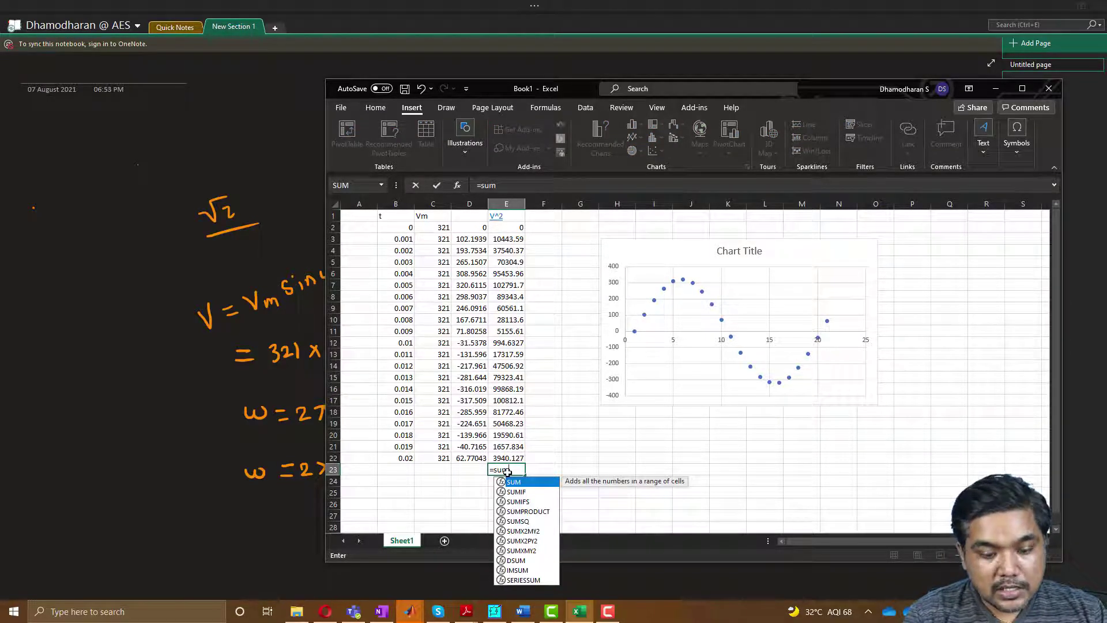
{"action": "type", "text": "("}
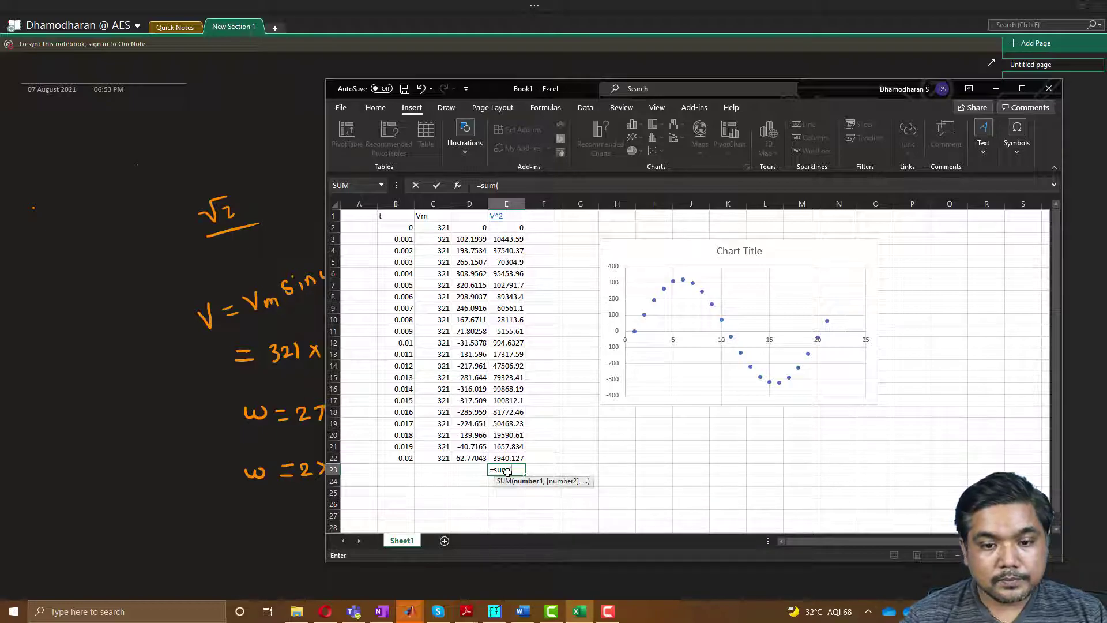
{"action": "left_click_drag", "start_coordinate": [507, 229], "coordinate": [505, 456]}
{"action": "type", "text": ")/"}
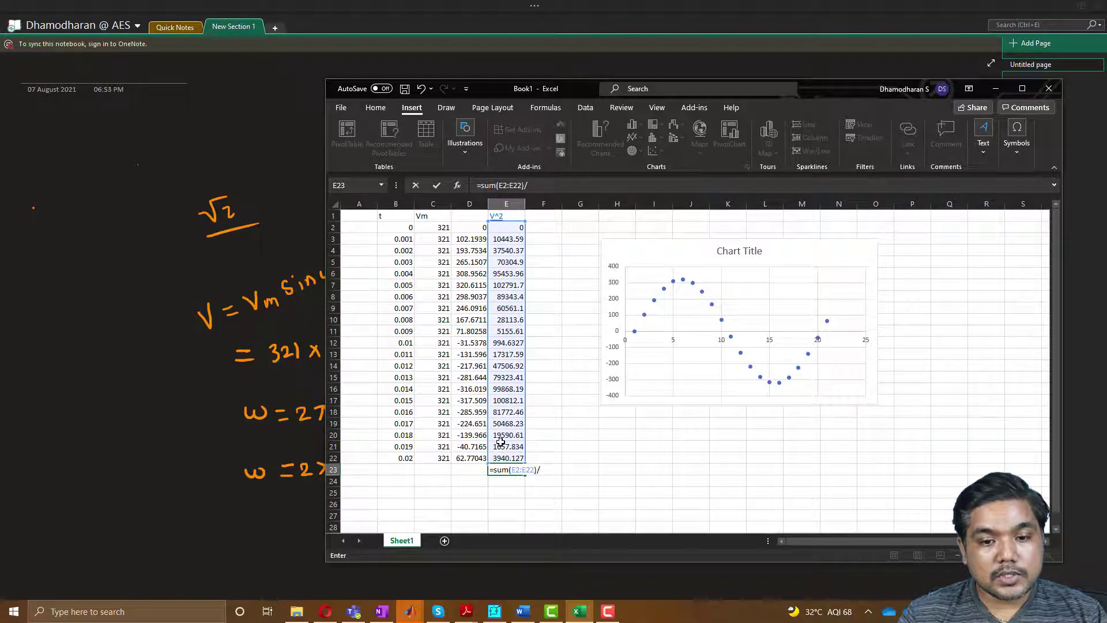
{"action": "type", "text": "22"}
{"action": "key", "text": "Return"}
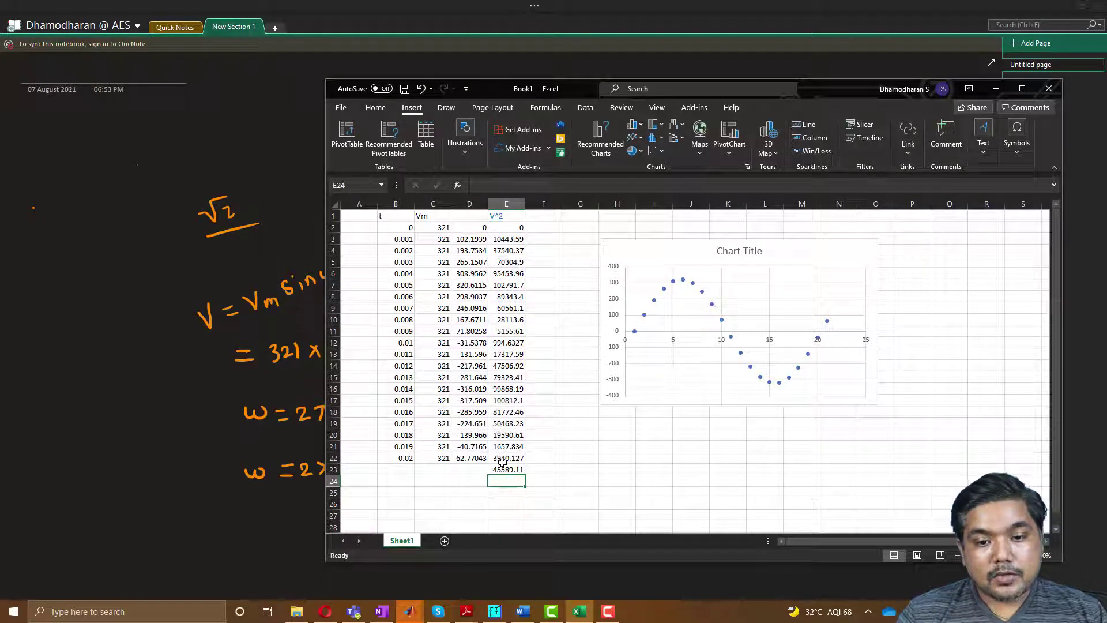
Step: Check E23's result of 45589.11 and return to the OneNote notes
{"action": "double_click", "coordinate": [503, 470]}
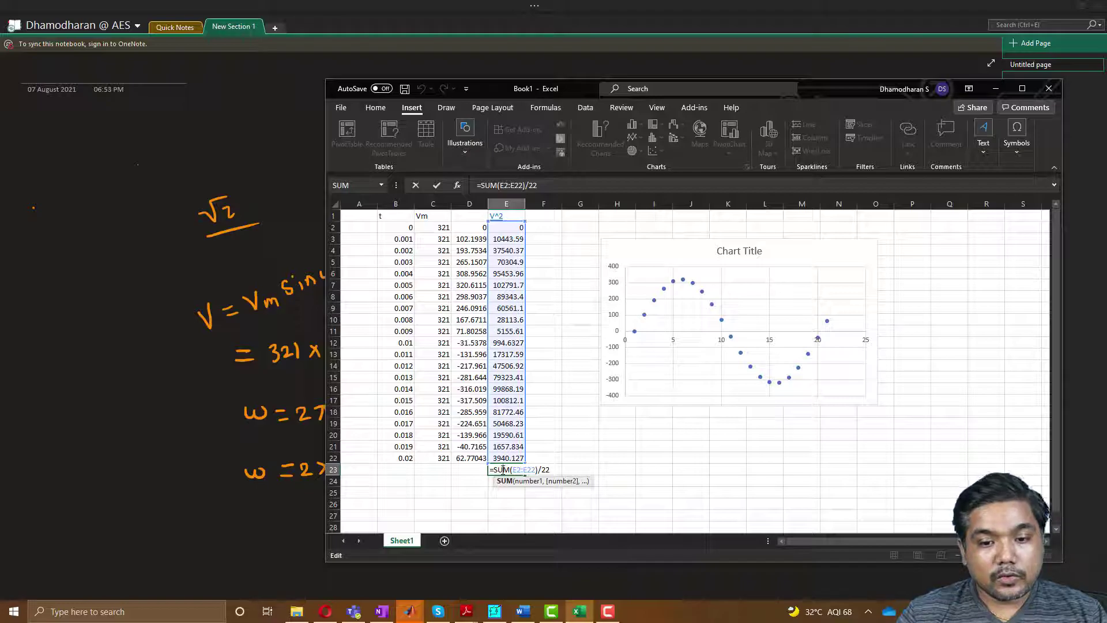
{"action": "key", "text": "Return"}
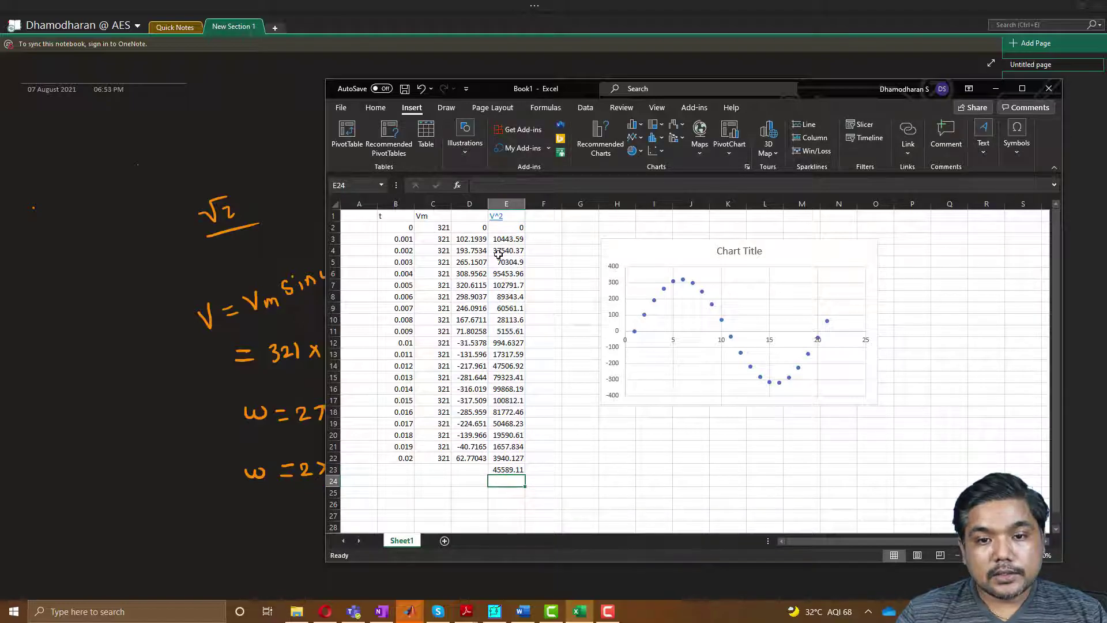
{"action": "left_click", "coordinate": [503, 470]}
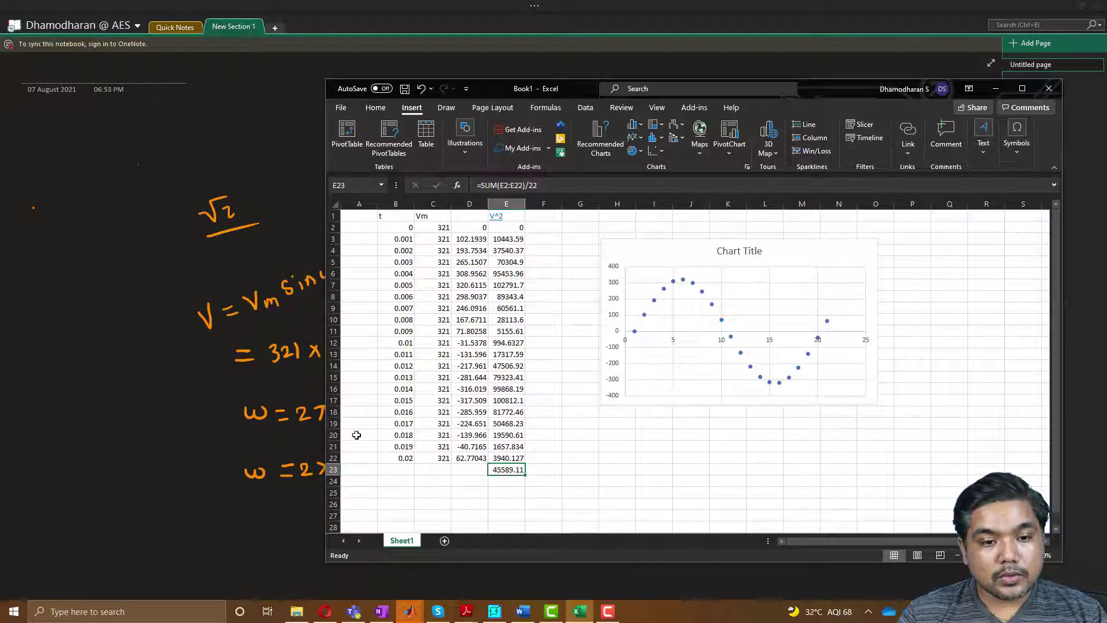
{"action": "key", "text": "alt+Tab"}
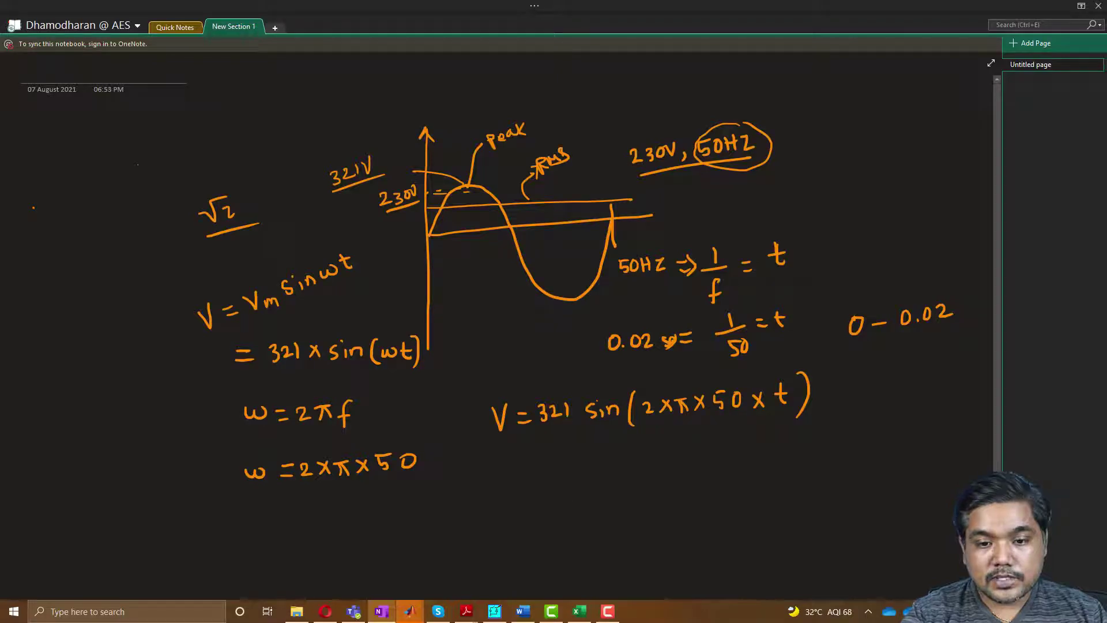
Step: Ink √(V²/m) below the sine equation, circling and ticking V² and m
{"action": "left_click_drag", "start_coordinate": [569, 528], "coordinate": [667, 445]}
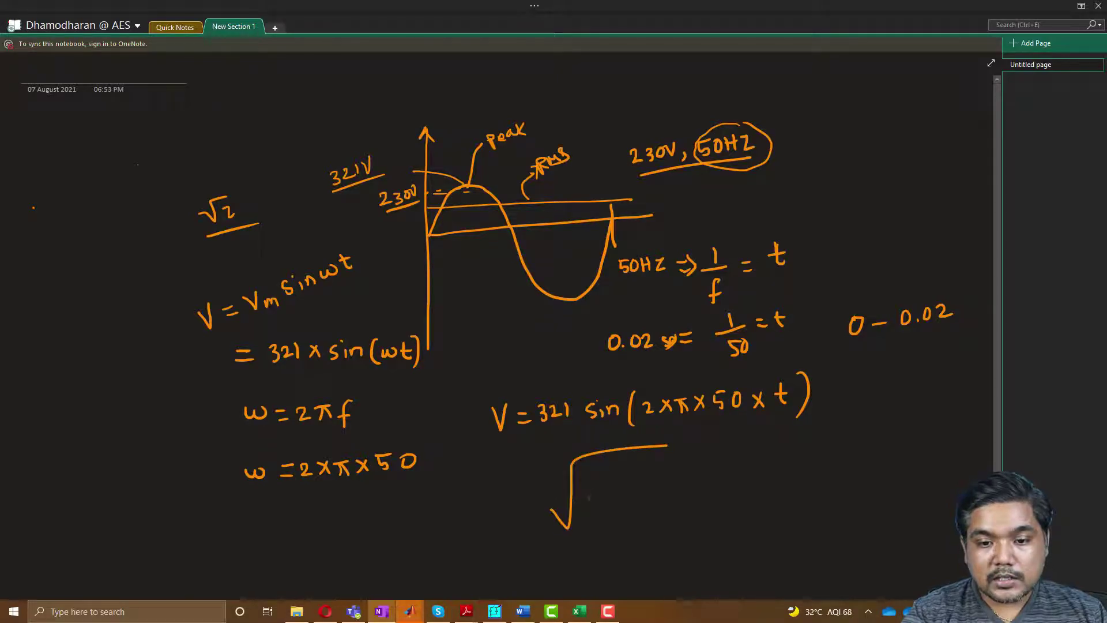
{"action": "left_click_drag", "start_coordinate": [599, 484], "coordinate": [627, 476]}
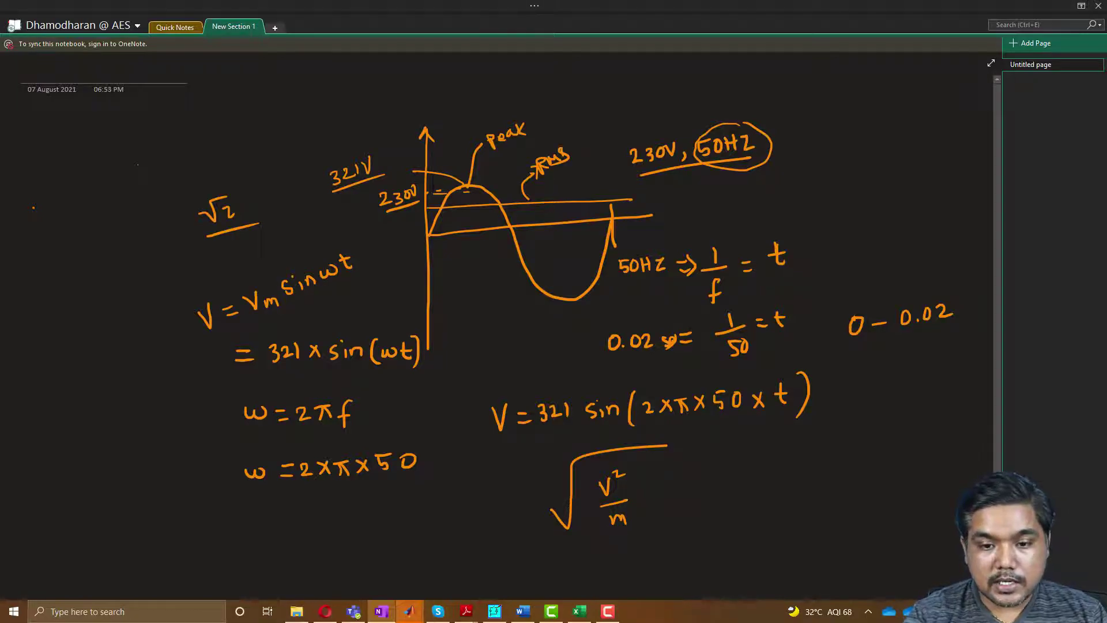
{"action": "mouse_move", "coordinate": [616, 458]}
{"action": "left_mouse_down"}
{"action": "mouse_move", "coordinate": [624, 491]}
{"action": "mouse_move", "coordinate": [632, 463]}
{"action": "left_mouse_up"}
{"action": "left_click_drag", "start_coordinate": [641, 477], "coordinate": [667, 469]}
{"action": "mouse_move", "coordinate": [622, 507]}
{"action": "left_mouse_down"}
{"action": "mouse_move", "coordinate": [603, 524]}
{"action": "mouse_move", "coordinate": [628, 507]}
{"action": "mouse_move", "coordinate": [671, 510]}
{"action": "left_mouse_up"}
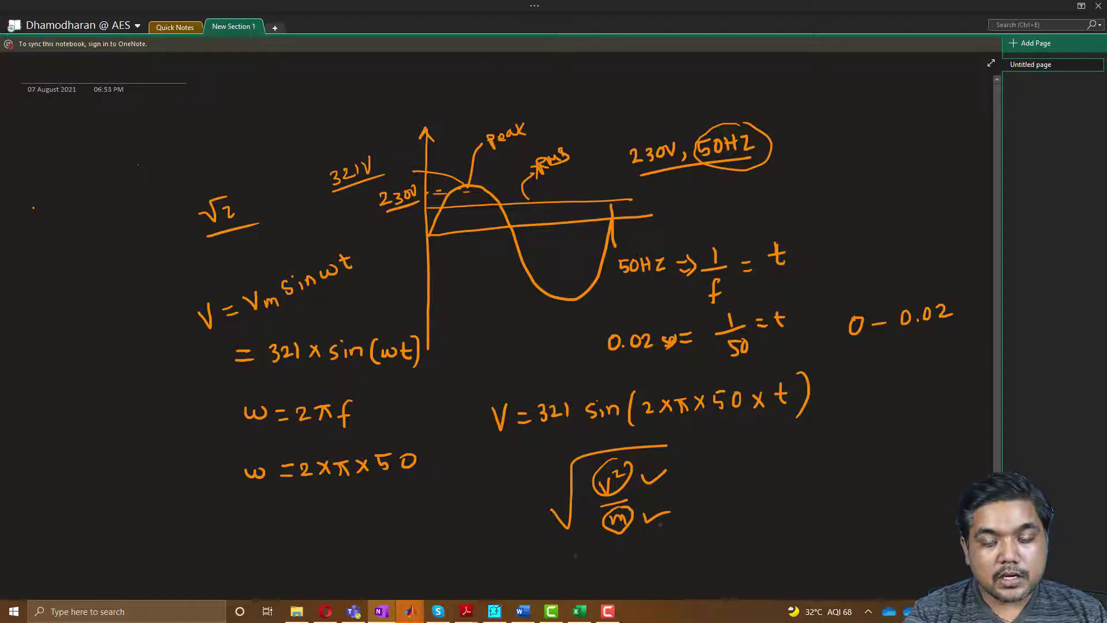
{"action": "left_click_drag", "start_coordinate": [549, 461], "coordinate": [559, 472]}
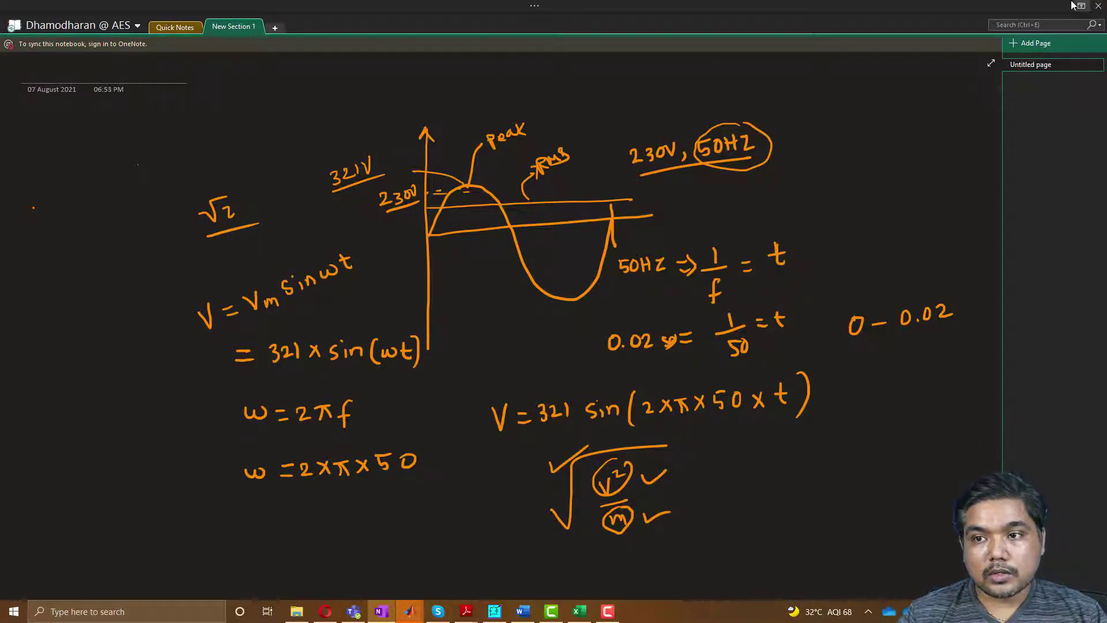
Step: Wrap E23 as =SQRT(SUM(E2:E22)/22) for an RMS of 213.5161, then review C2's peak value 321
{"action": "left_click", "coordinate": [579, 611]}
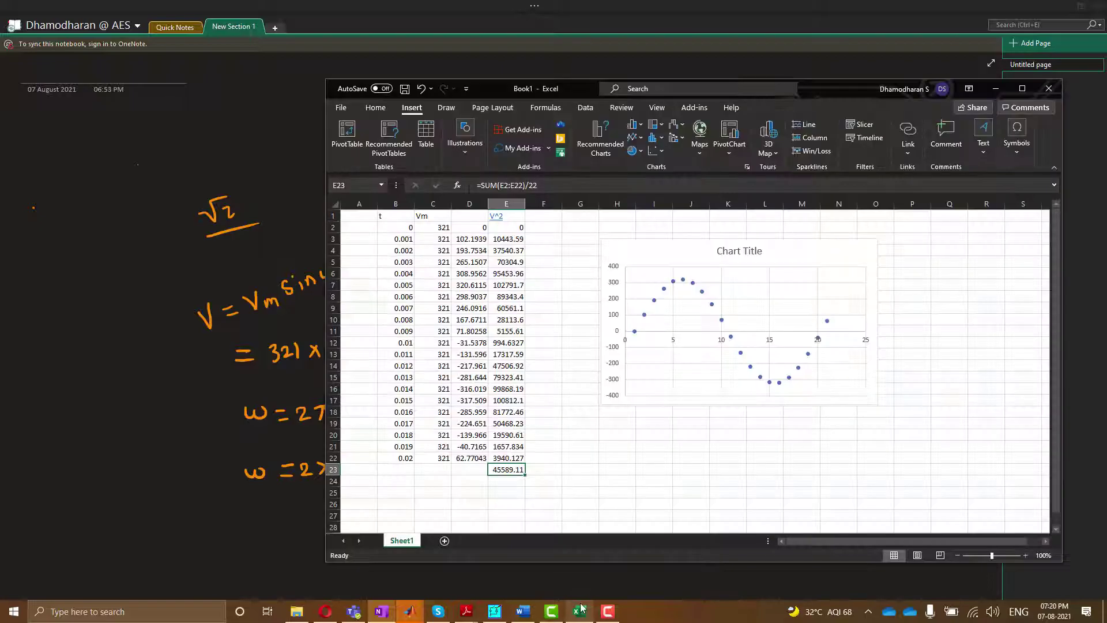
{"action": "double_click", "coordinate": [492, 470]}
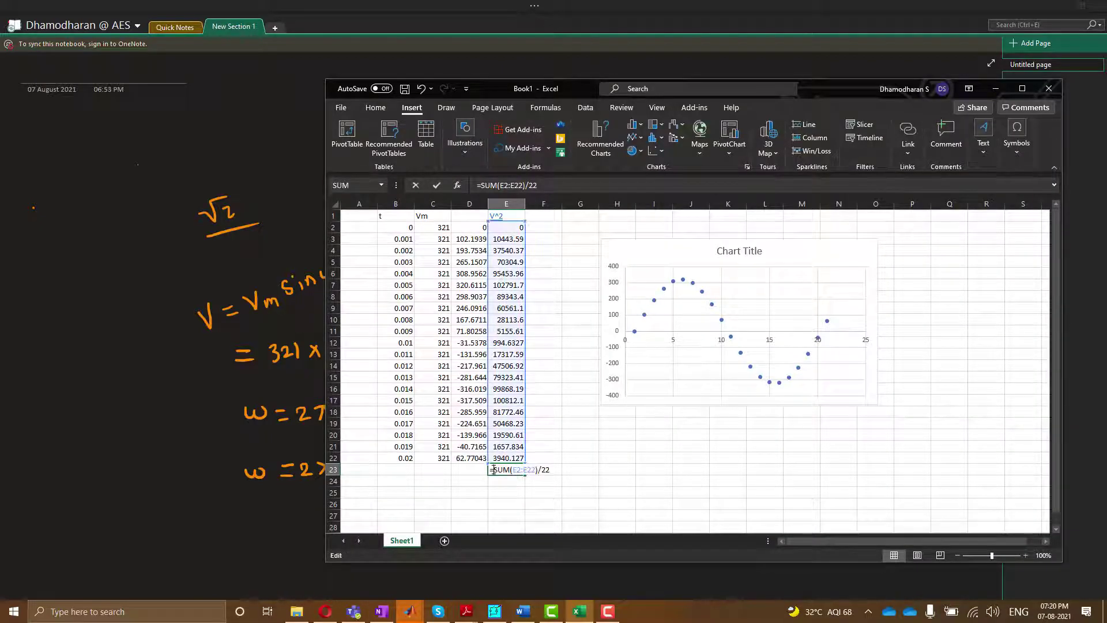
{"action": "type", "text": "sqrt("}
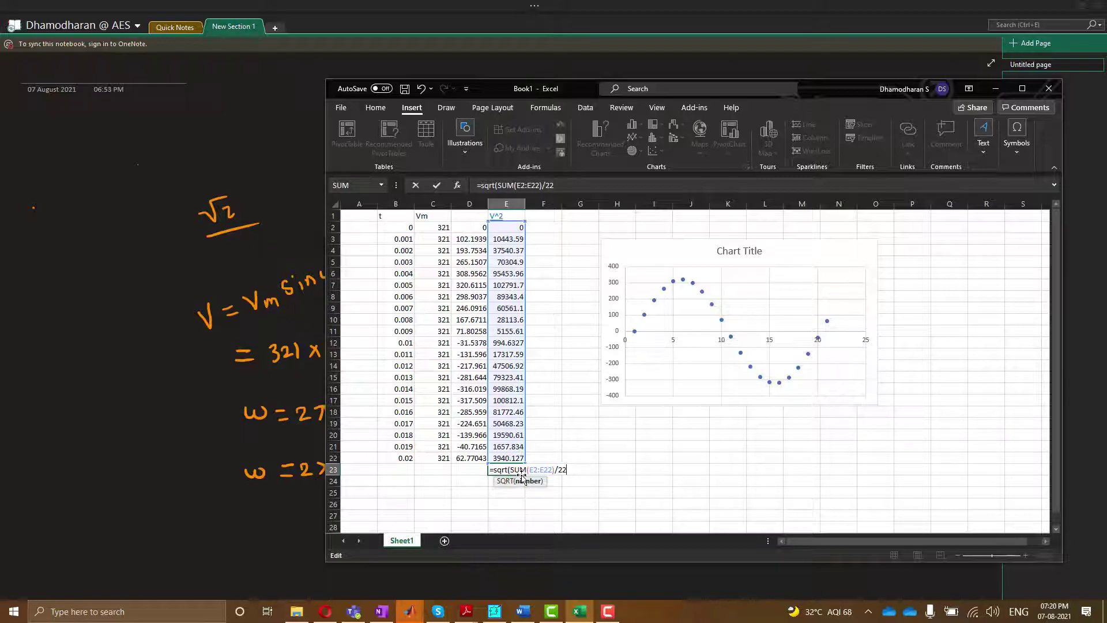
{"action": "type", "text": ")"}
{"action": "key", "text": "Return"}
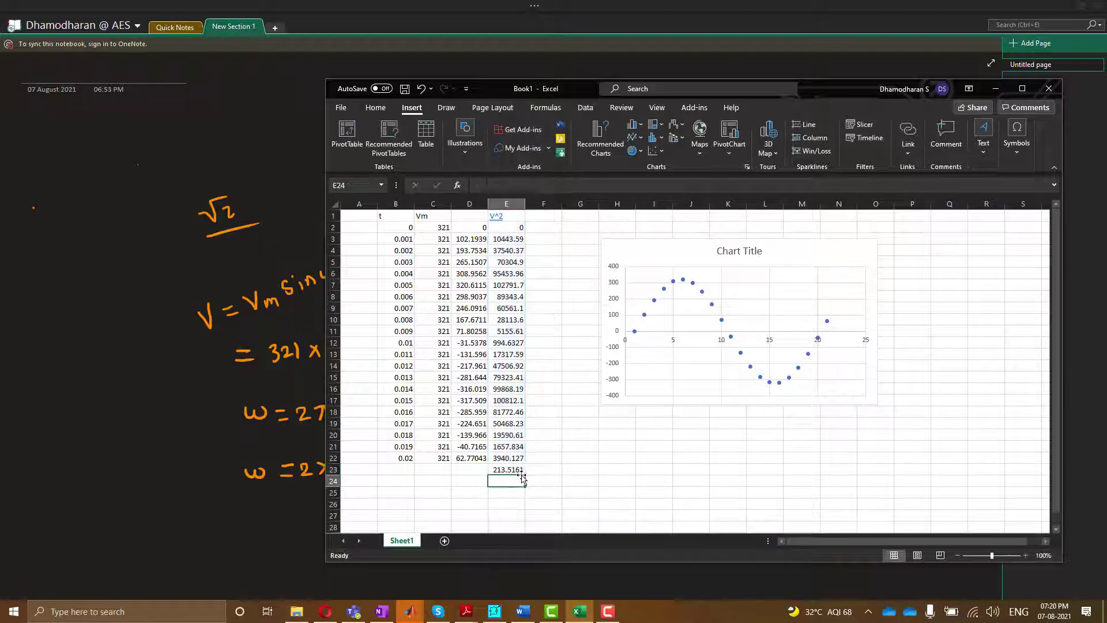
{"action": "left_click", "coordinate": [508, 470]}
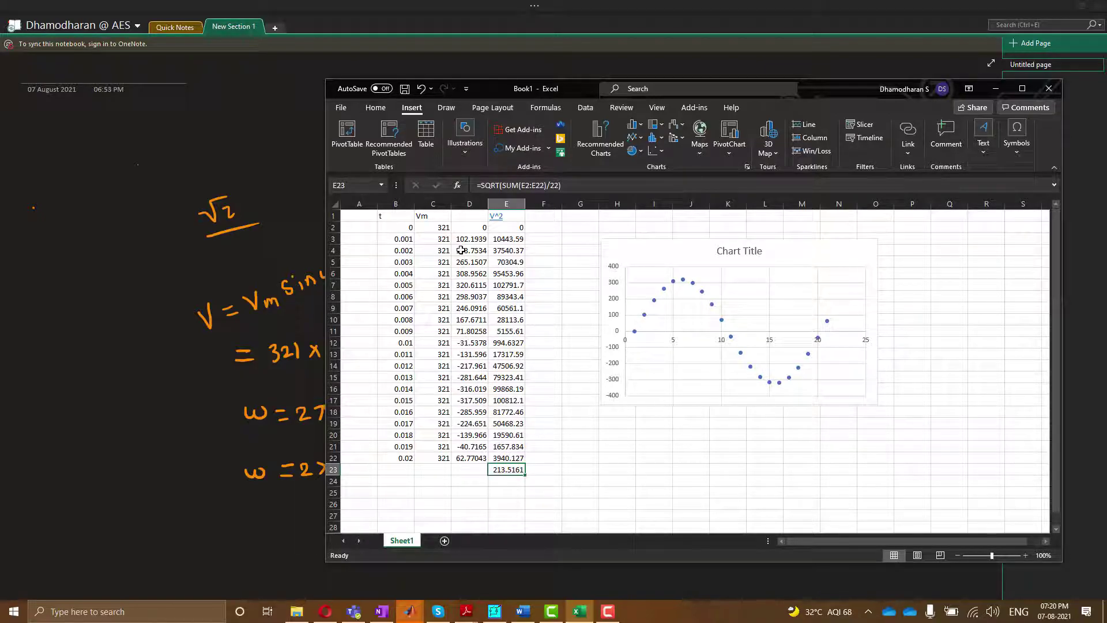
{"action": "left_click", "coordinate": [439, 225]}
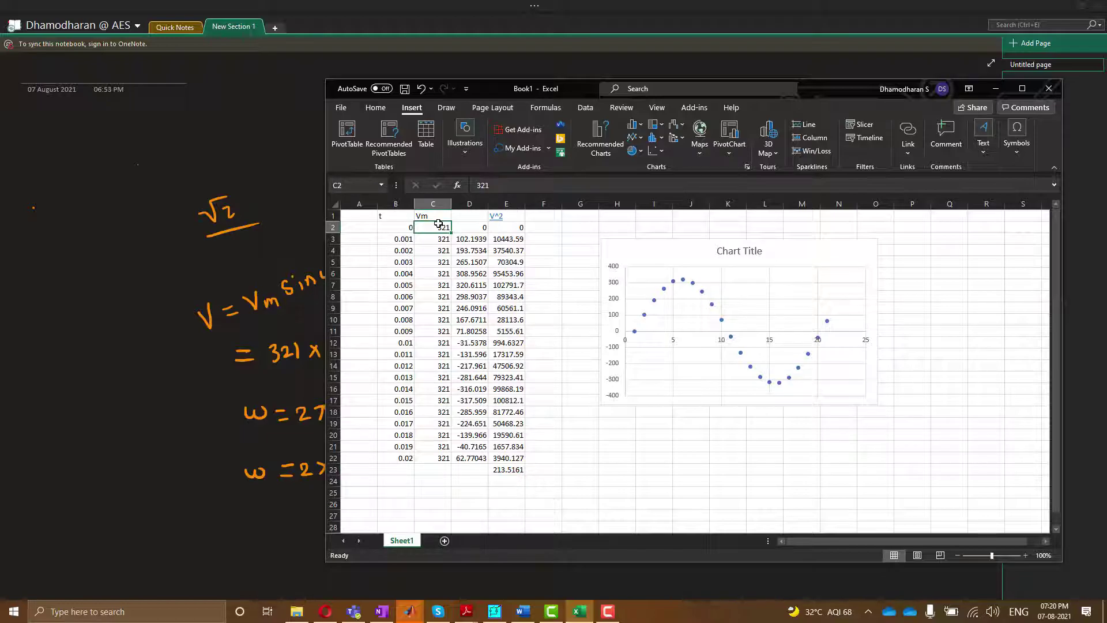
Step: Change C2's peak voltage to 1 and fill it down to C22, dropping E23 to 0.665159
{"action": "left_click", "coordinate": [508, 470]}
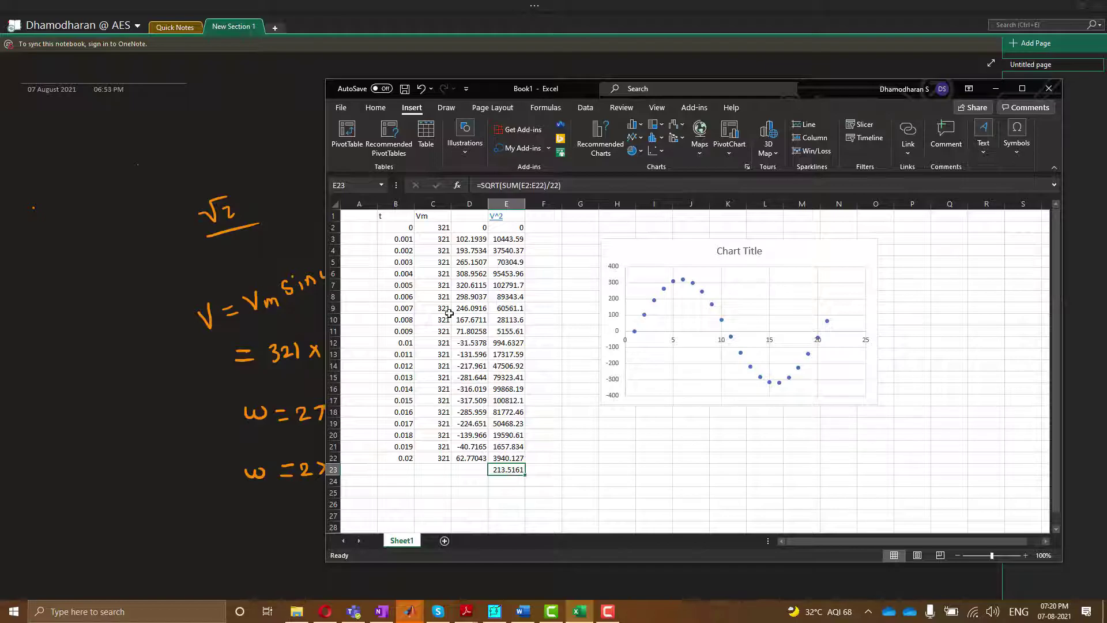
{"action": "left_click", "coordinate": [434, 228]}
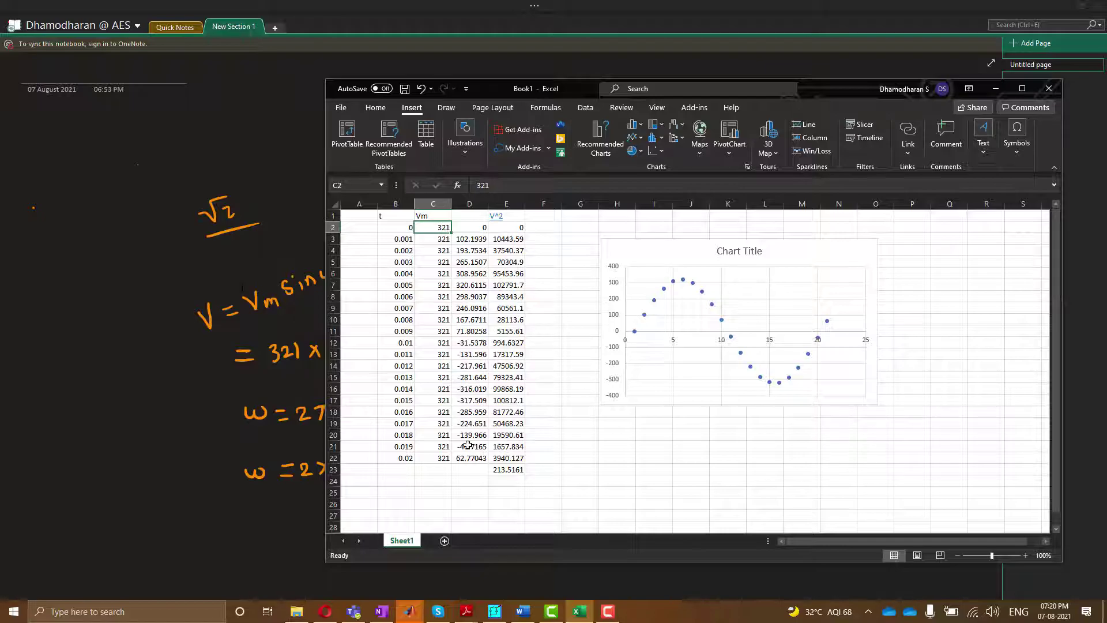
{"action": "left_click", "coordinate": [507, 470]}
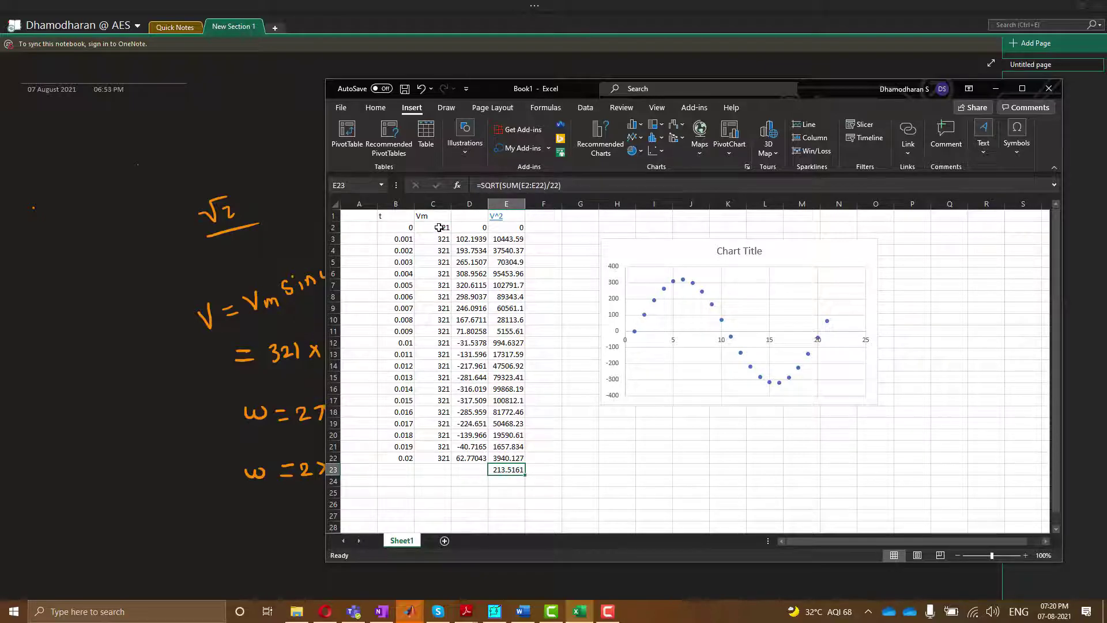
{"action": "left_click", "coordinate": [439, 227]}
{"action": "type", "text": "1"}
{"action": "key", "text": "Return"}
{"action": "left_click", "coordinate": [440, 228]}
{"action": "left_click_drag", "start_coordinate": [452, 233], "coordinate": [439, 460]}
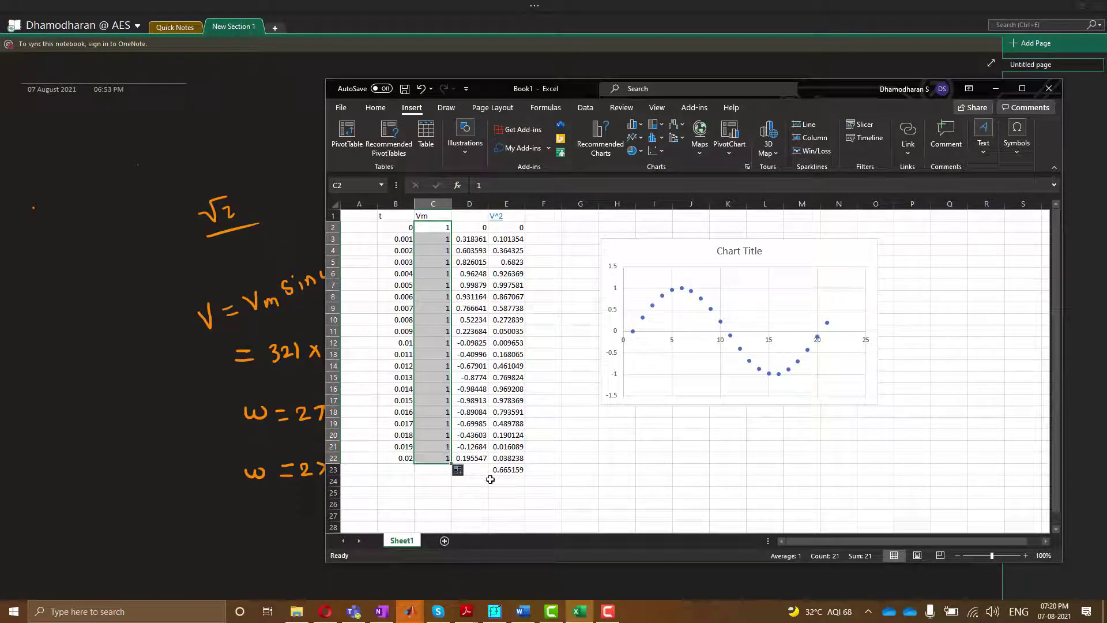
{"action": "left_click", "coordinate": [507, 471]}
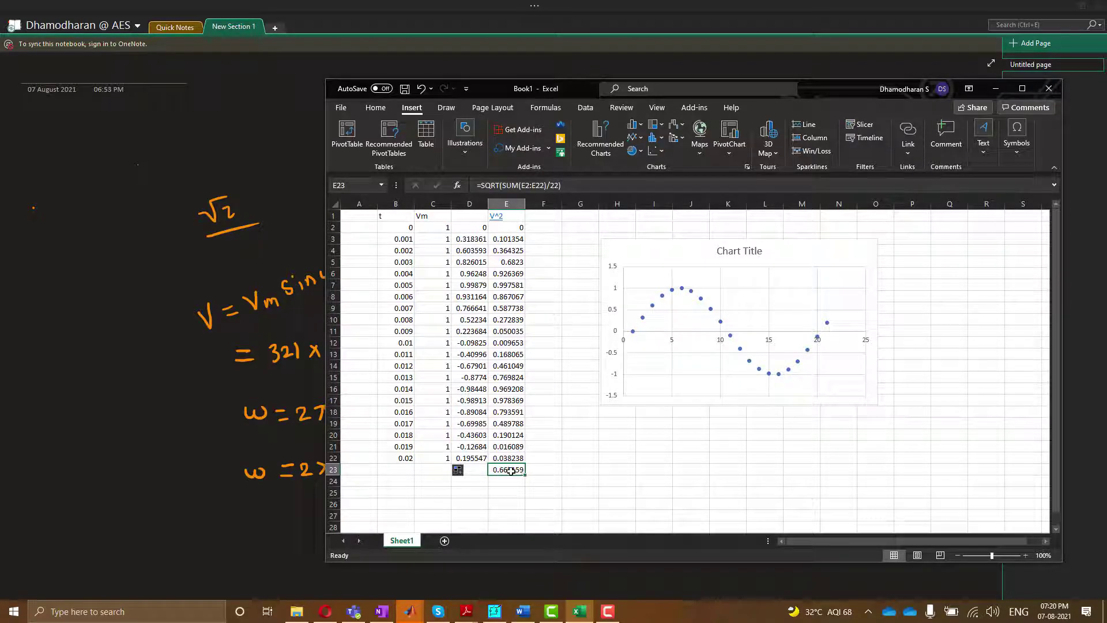
Step: Re-confirm E23's RMS of 0.665159 and enter =1/SQRT(2) in F23, giving 0.707107
{"action": "double_click", "coordinate": [508, 470]}
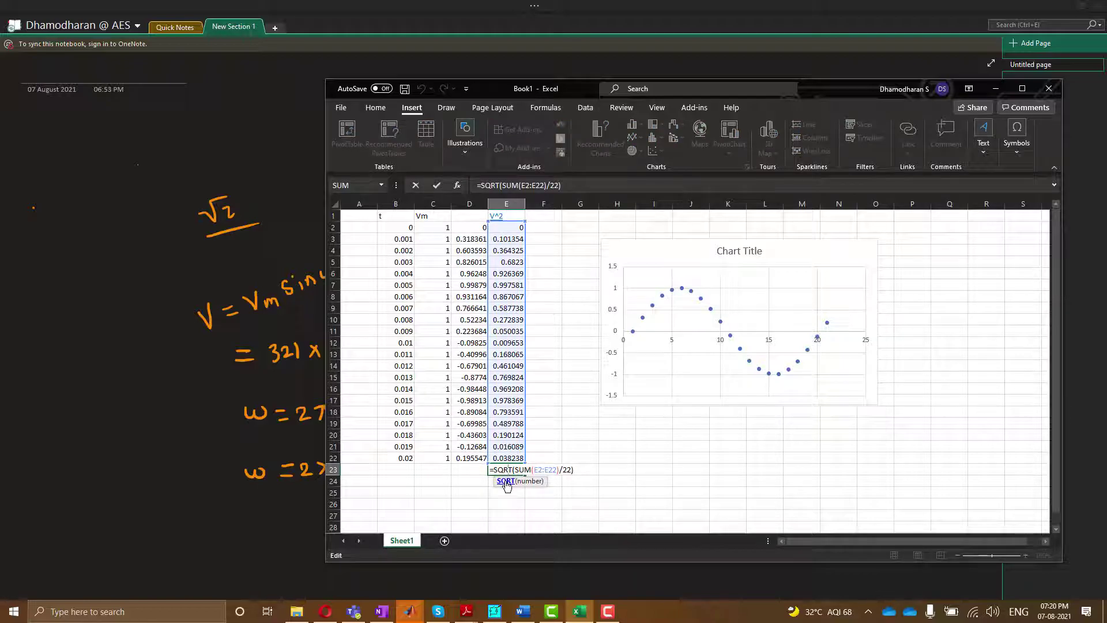
{"action": "key", "text": "Return"}
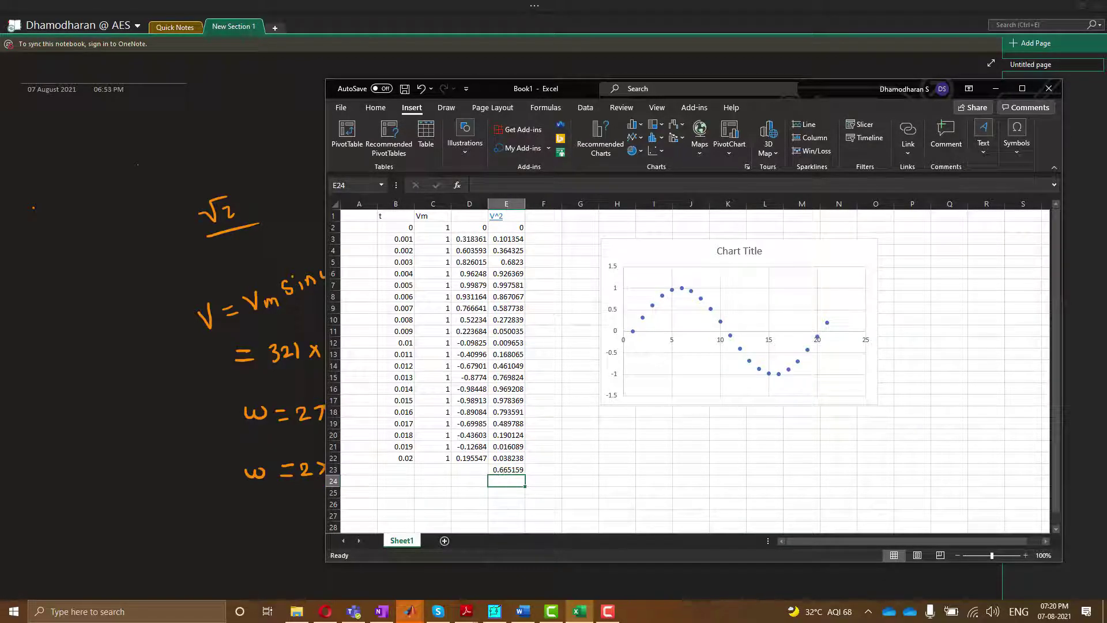
{"action": "left_click", "coordinate": [547, 471]}
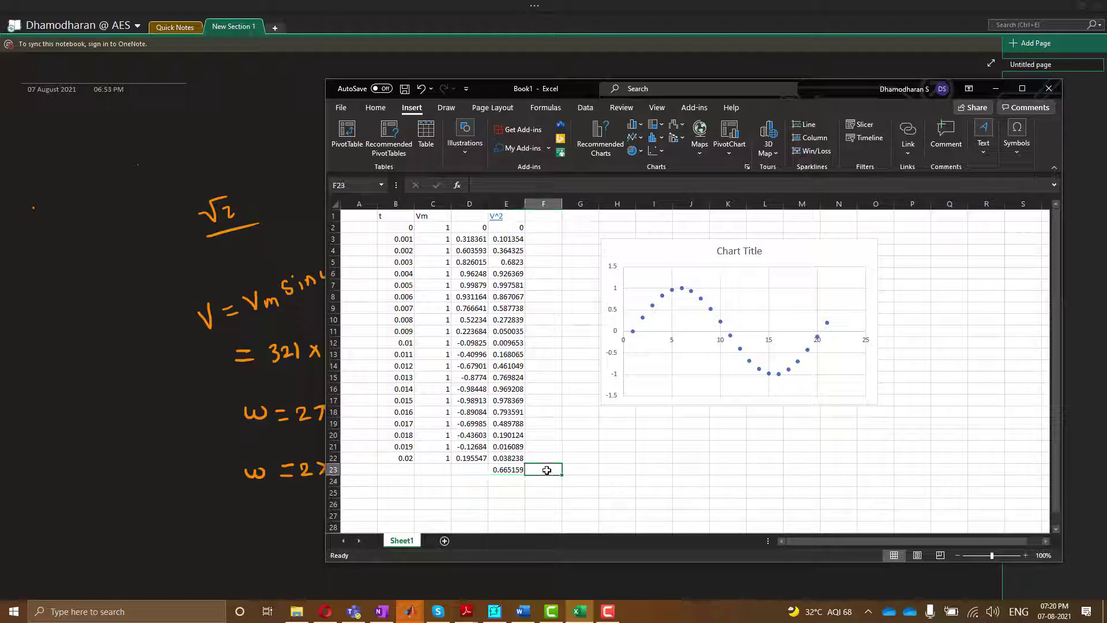
{"action": "type", "text": "sqrt(2"}
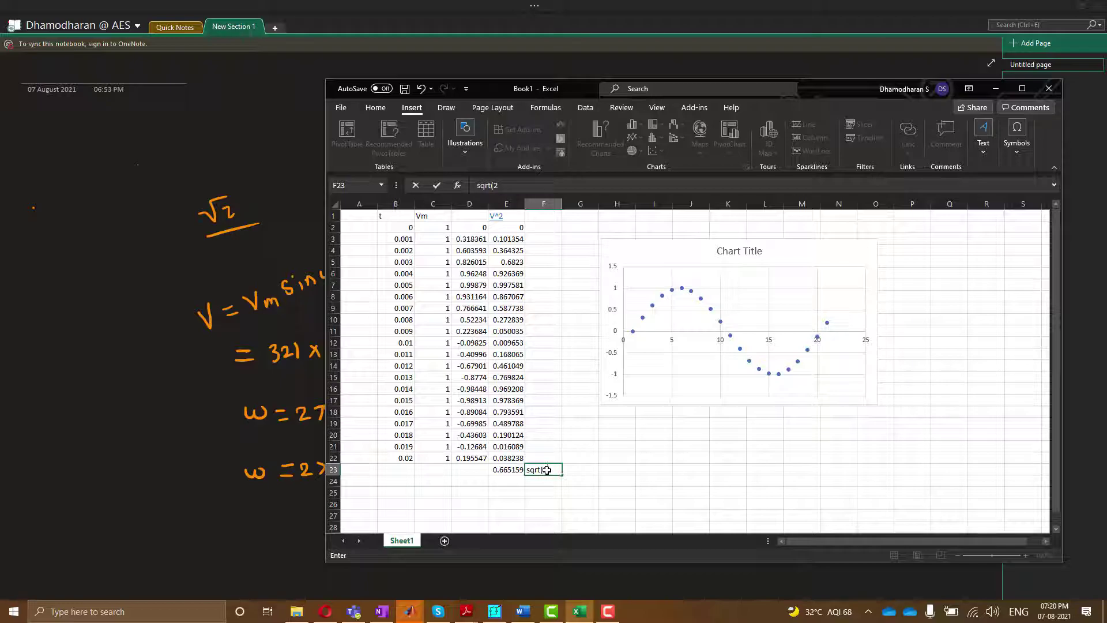
{"action": "key", "text": "ctrl+Return"}
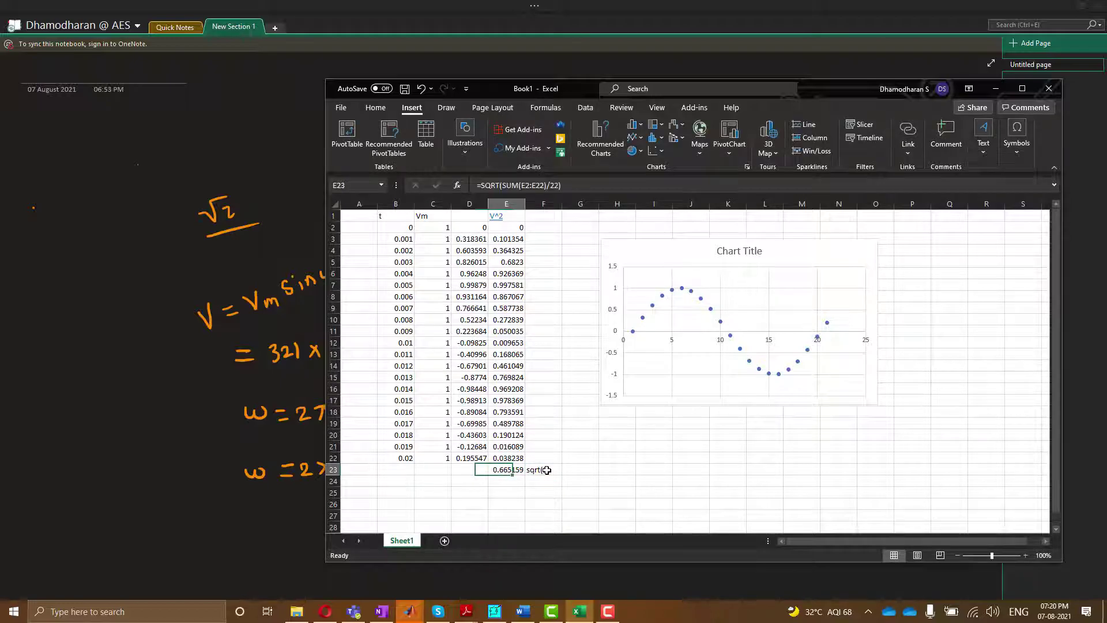
{"action": "double_click", "coordinate": [547, 470]}
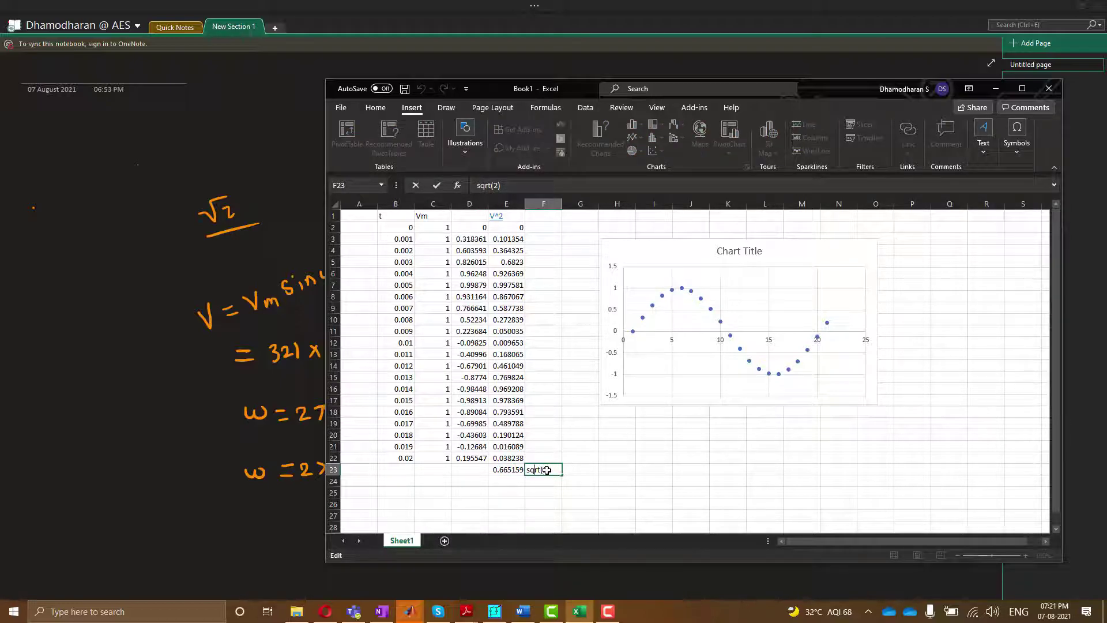
{"action": "key", "text": "Home"}
{"action": "type", "text": "="}
{"action": "key", "text": "ctrl+Return"}
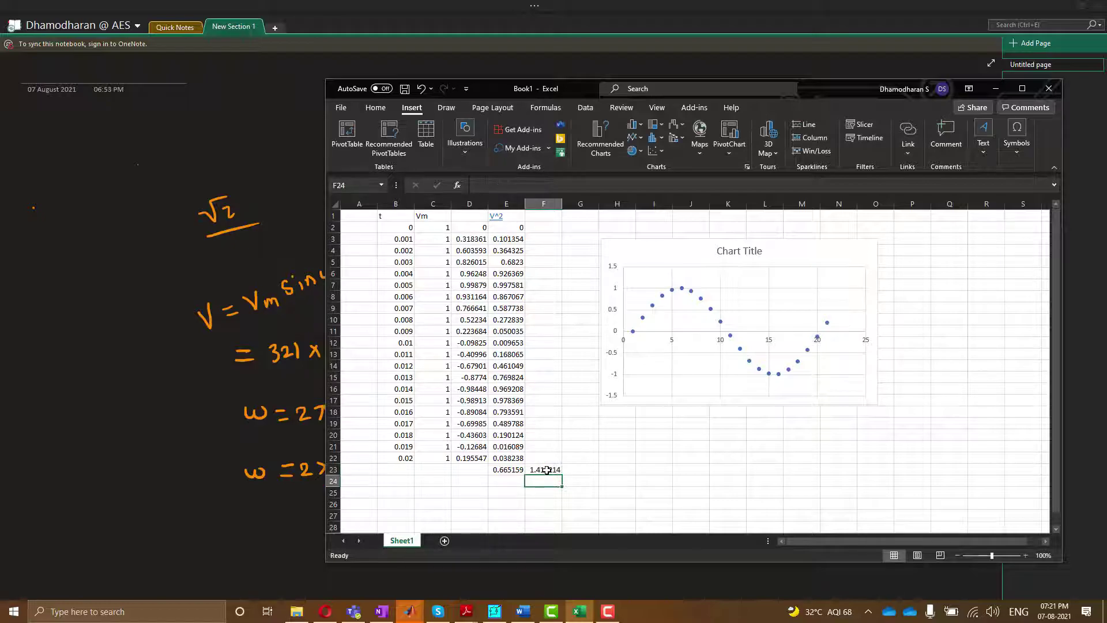
{"action": "double_click", "coordinate": [547, 471]}
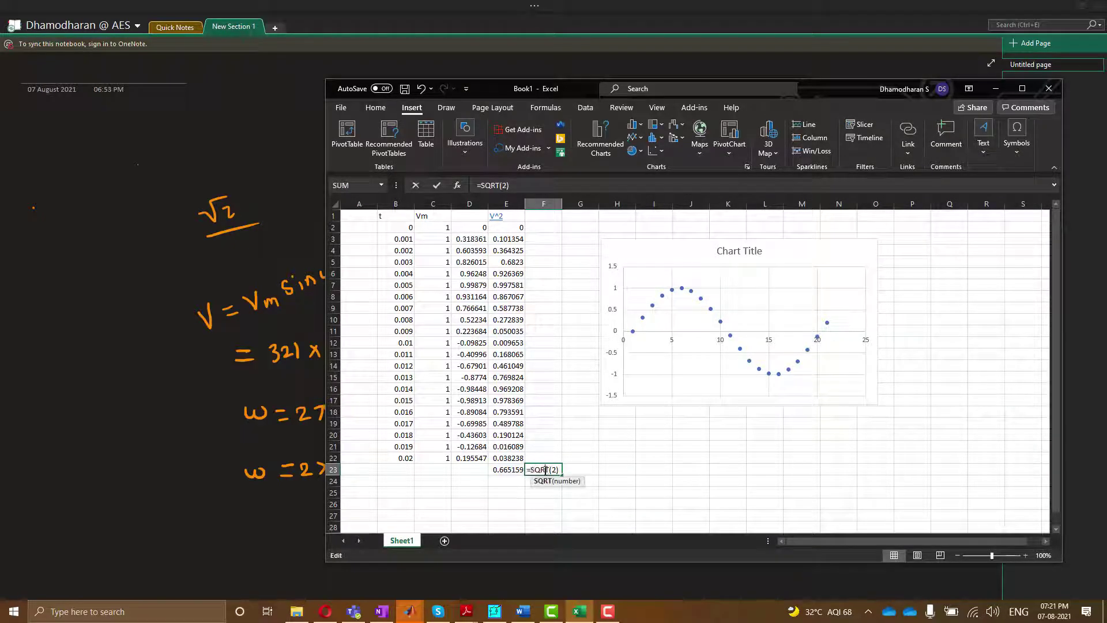
{"action": "type", "text": "1/"}
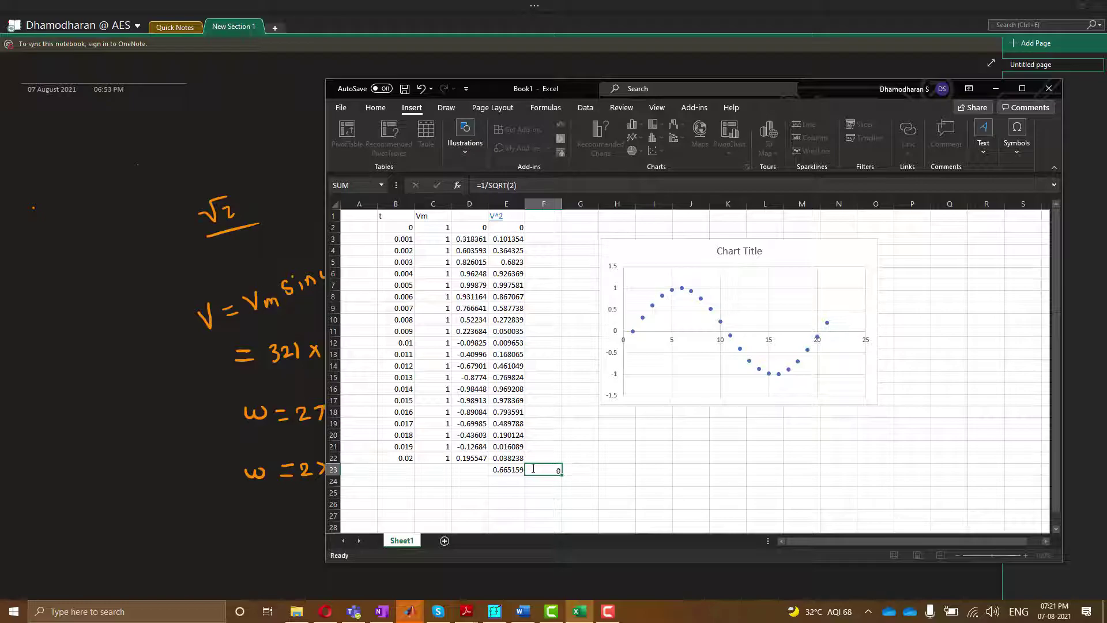
{"action": "key", "text": "Return"}
Step: Compare F23's 0.707107 with E23's RMS of 0.665159, then switch to OneNote
{"action": "left_click", "coordinate": [511, 471]}
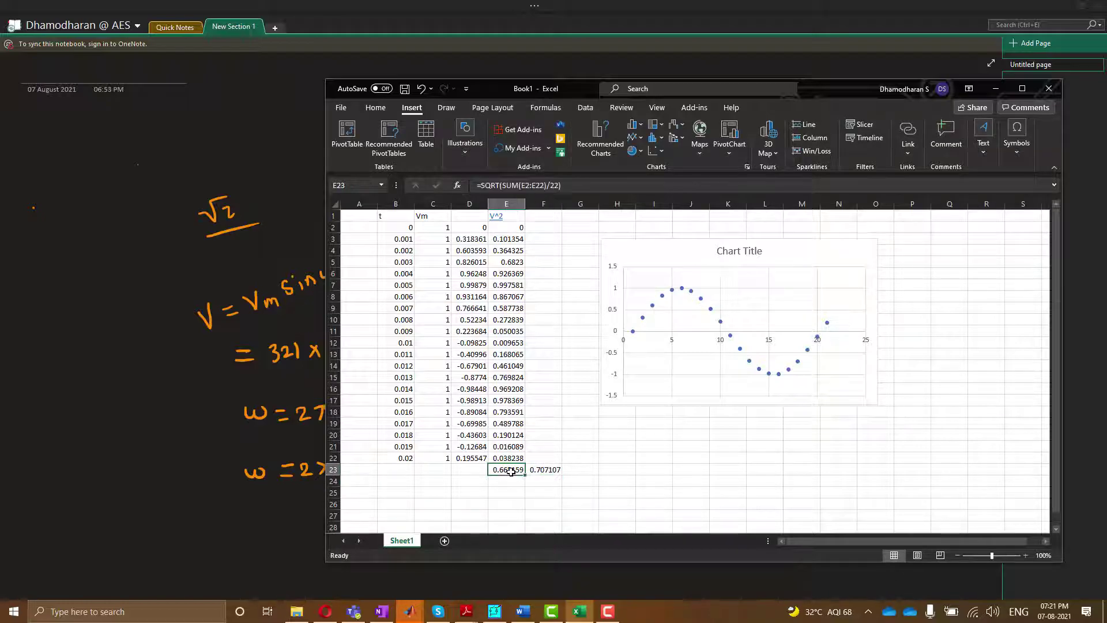
{"action": "left_click", "coordinate": [536, 469]}
{"action": "left_click", "coordinate": [521, 469]}
{"action": "left_click", "coordinate": [539, 470]}
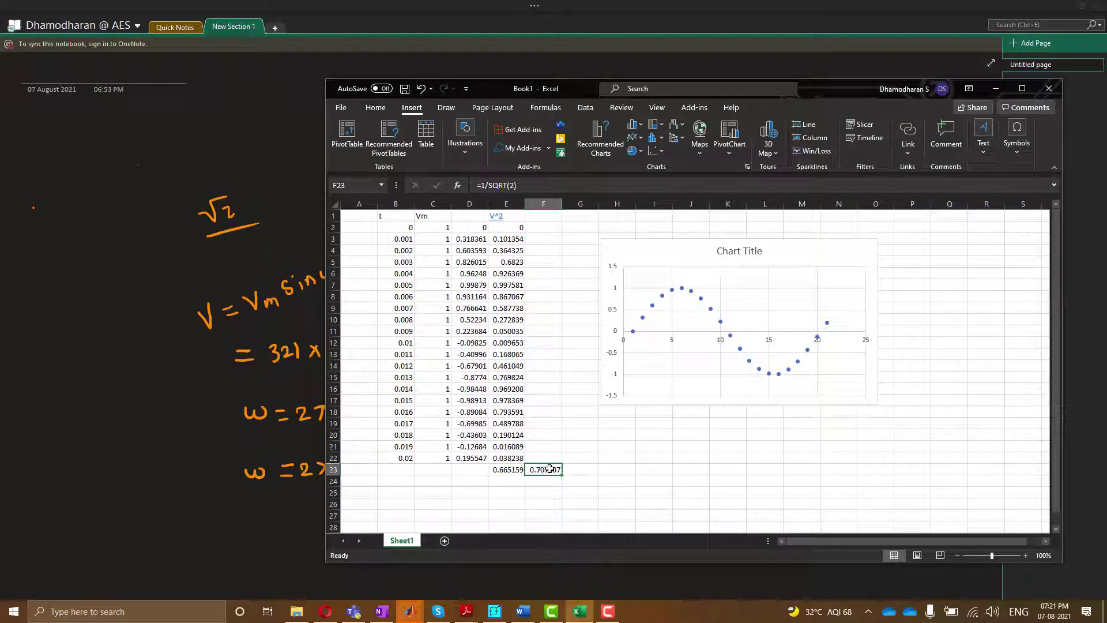
{"action": "double_click", "coordinate": [551, 470]}
{"action": "key", "text": "Escape"}
{"action": "left_click", "coordinate": [509, 470]}
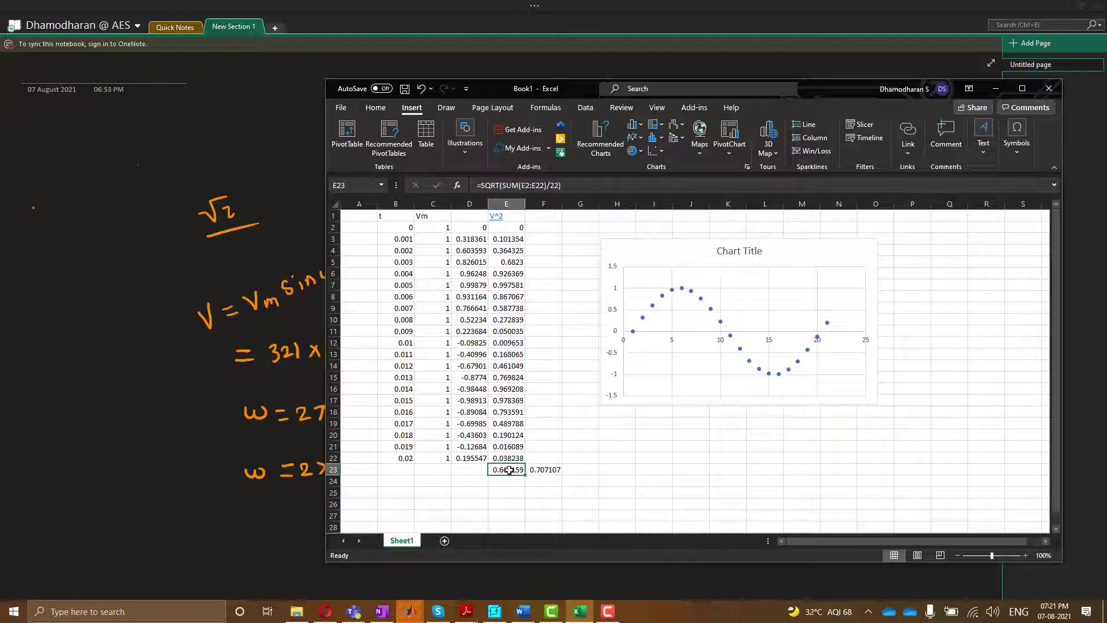
{"action": "left_click", "coordinate": [544, 470]}
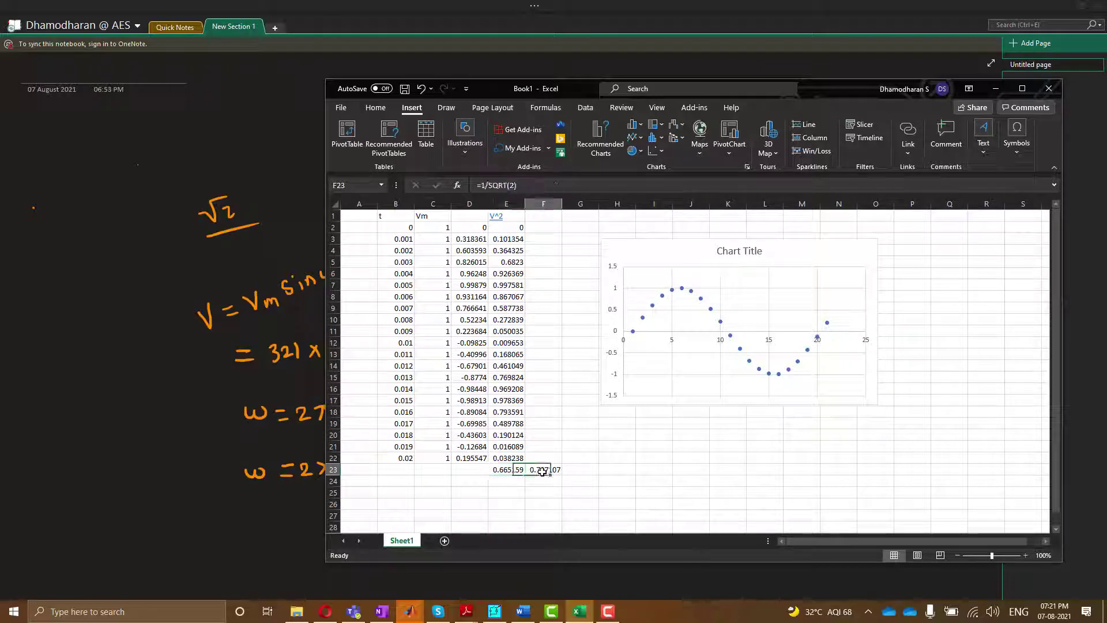
{"action": "key", "text": "alt+Tab"}
Step: Ink Vrms = Vm/√2 with √2 circled, then bring the Excel workbook back
{"action": "left_click_drag", "start_coordinate": [126, 384], "coordinate": [148, 374]}
{"action": "mouse_move", "coordinate": [149, 433]}
{"action": "left_mouse_down"}
{"action": "mouse_move", "coordinate": [172, 425]}
{"action": "mouse_move", "coordinate": [189, 438]}
{"action": "left_mouse_up"}
{"action": "mouse_move", "coordinate": [29, 433]}
{"action": "left_mouse_down"}
{"action": "mouse_move", "coordinate": [54, 420]}
{"action": "mouse_move", "coordinate": [79, 445]}
{"action": "left_mouse_up"}
{"action": "mouse_move", "coordinate": [176, 411]}
{"action": "left_mouse_down"}
{"action": "mouse_move", "coordinate": [138, 443]}
{"action": "mouse_move", "coordinate": [176, 416]}
{"action": "left_mouse_up"}
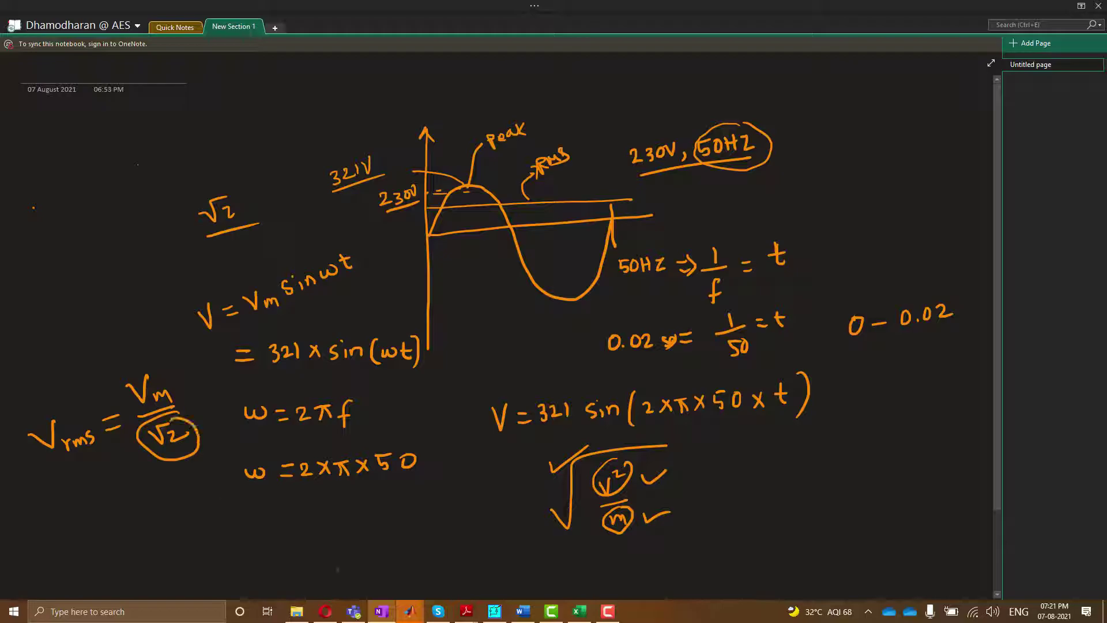
{"action": "left_click", "coordinate": [579, 612]}
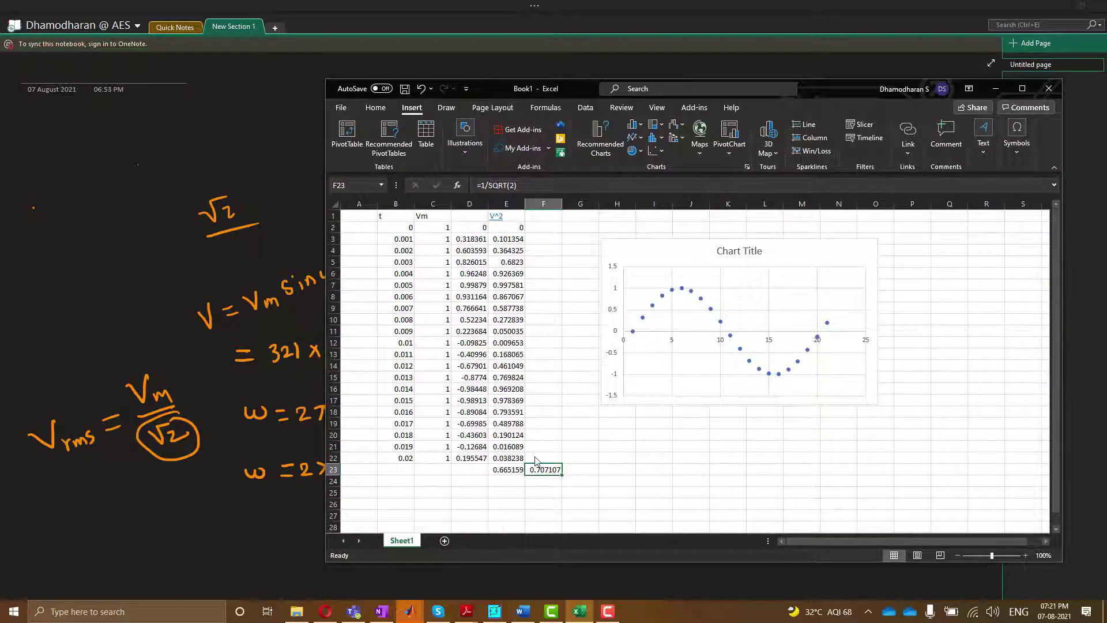
Step: Review D3's sine formula and E23's =SQRT(SUM(E2:E22)/22), ending on the OneNote page
{"action": "left_click", "coordinate": [507, 470]}
{"action": "left_click", "coordinate": [467, 239]}
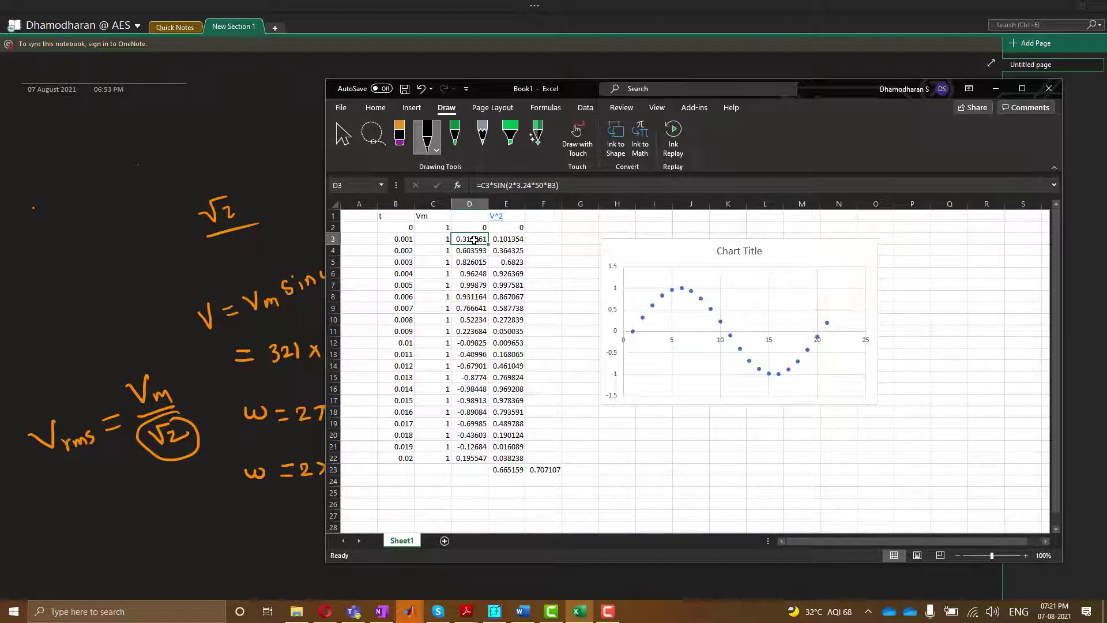
{"action": "left_click", "coordinate": [518, 471]}
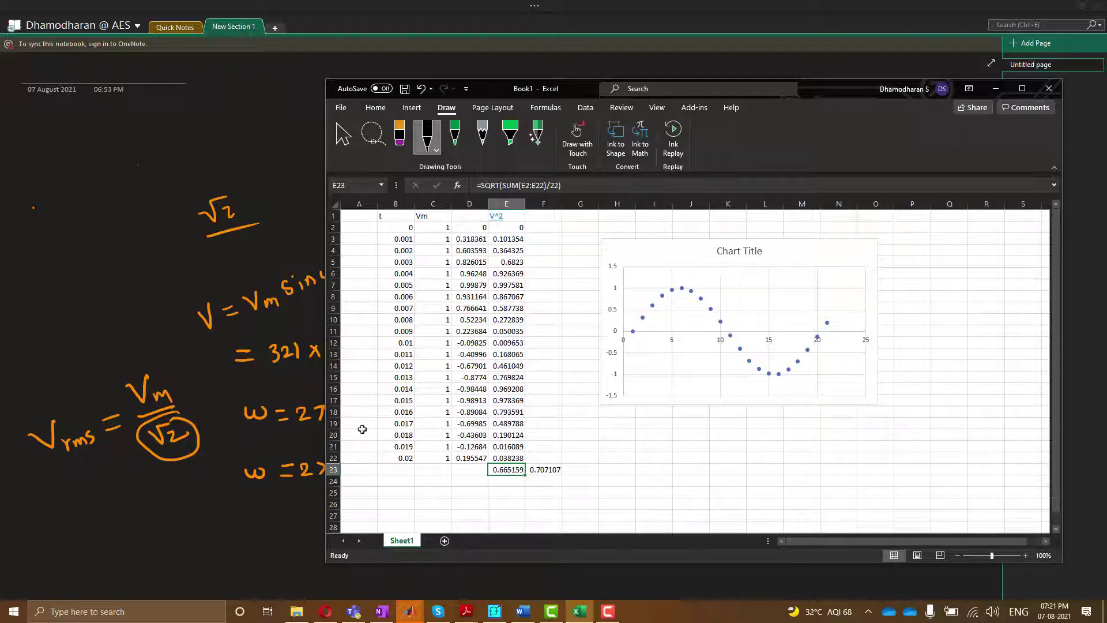
{"action": "key", "text": "alt+Tab"}
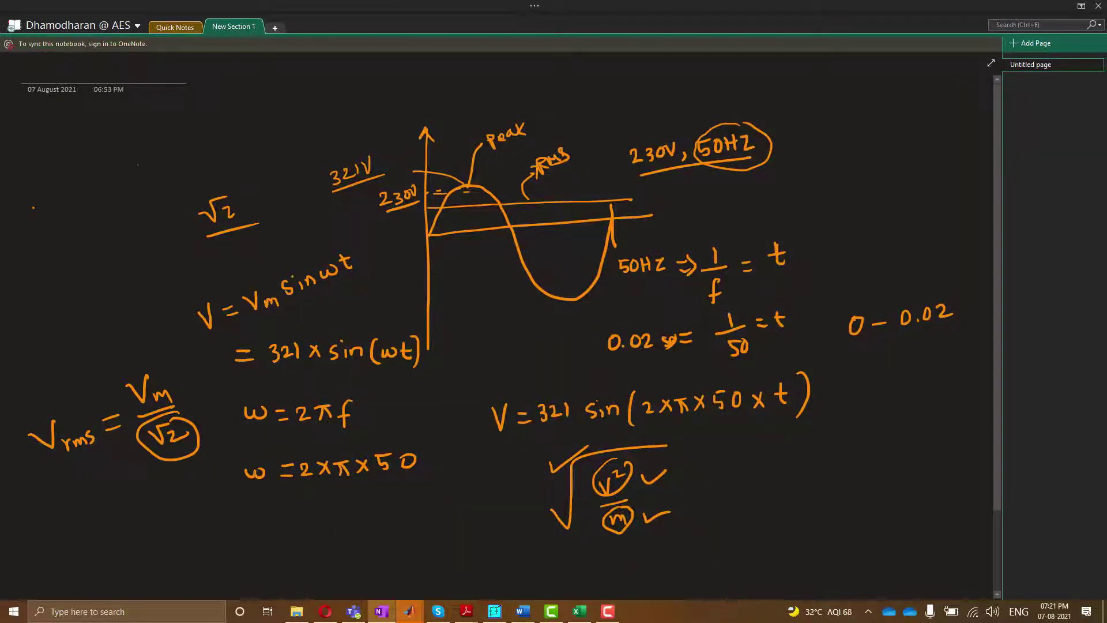
{"action": "left_click", "coordinate": [579, 612]}
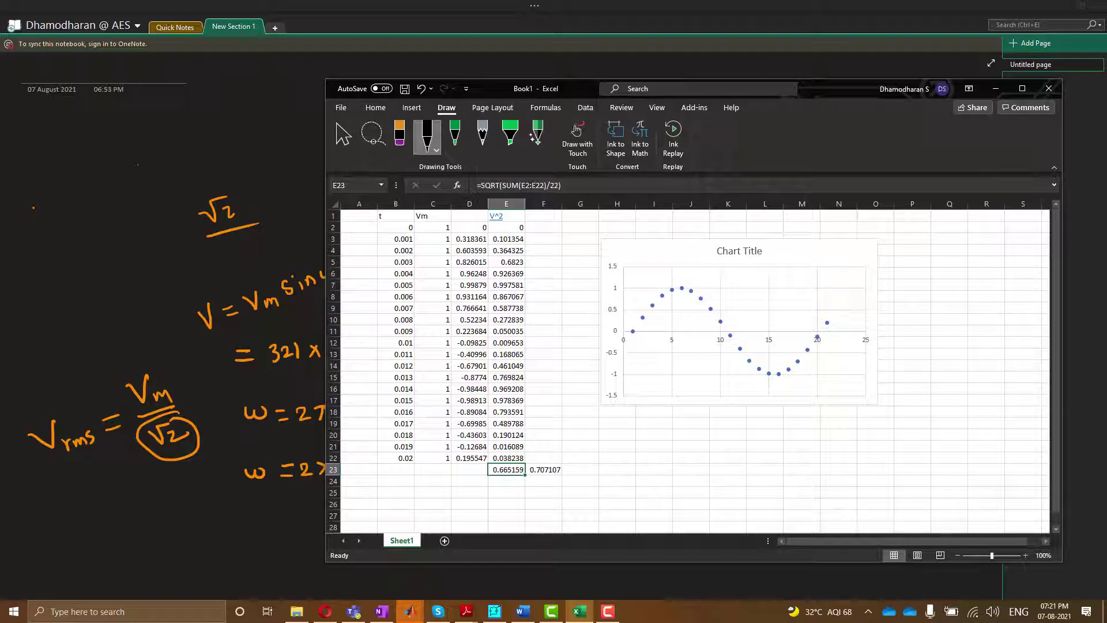
{"action": "key", "text": "alt+Tab"}
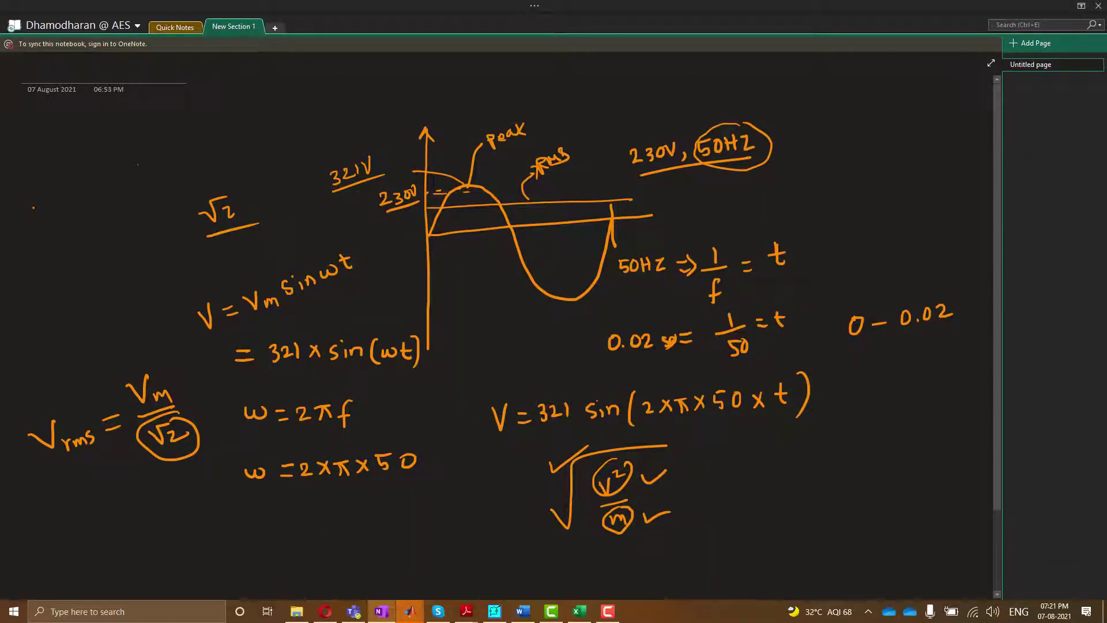